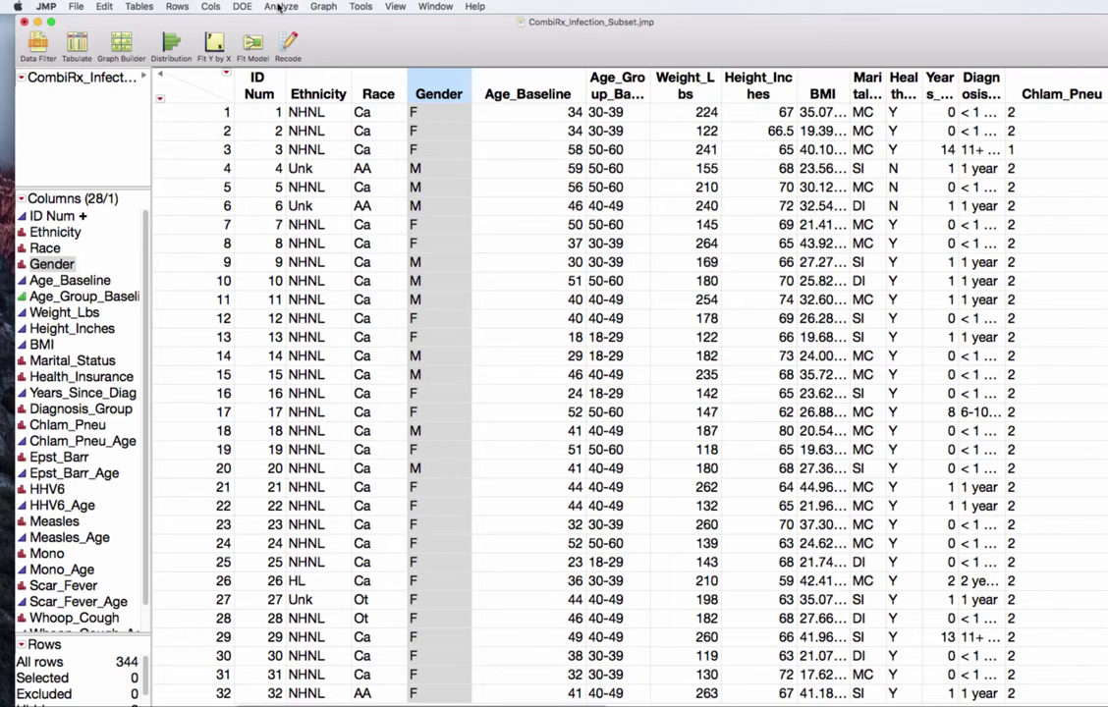
# Run a Distribution on Chlam_Pneu, Epst_Barr, HHV6, Measles, Mono, Scar_Fever and Whoop_Cough
pyautogui.click(281, 6)
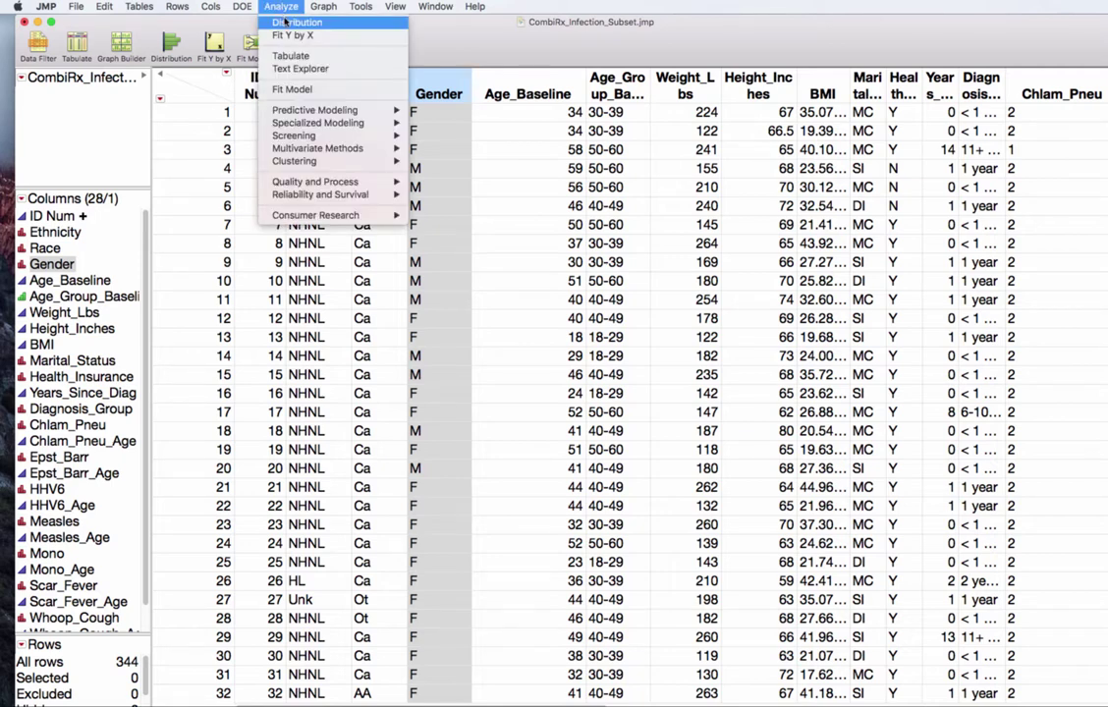
pyautogui.click(288, 23)
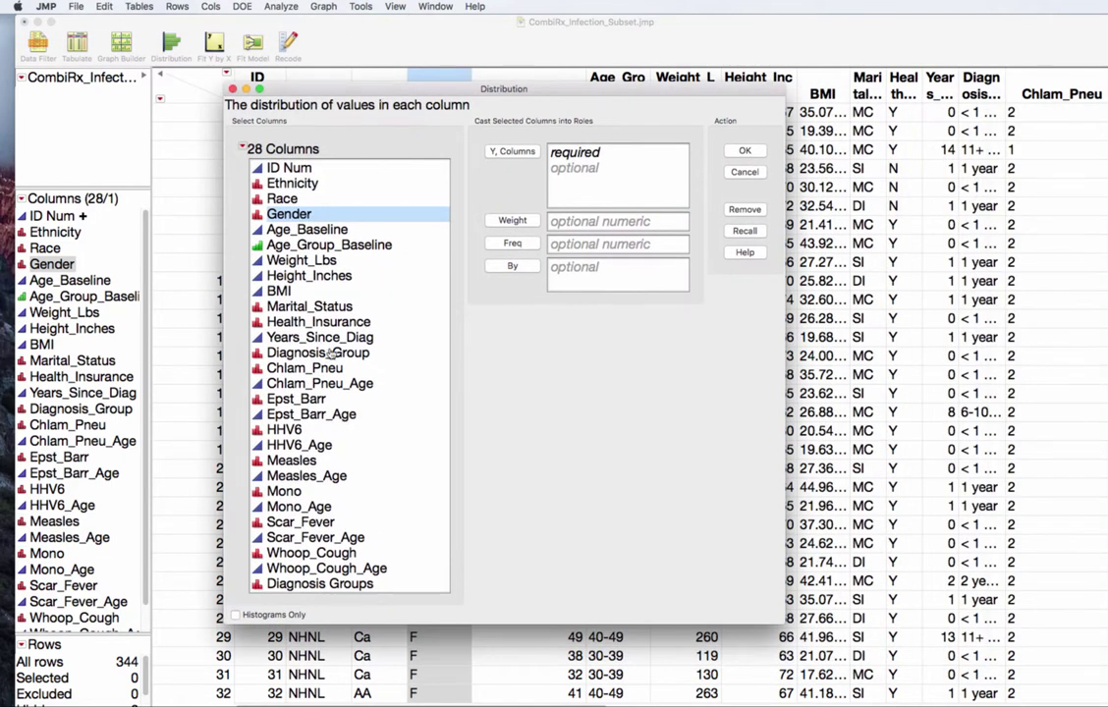
pyautogui.click(323, 369)
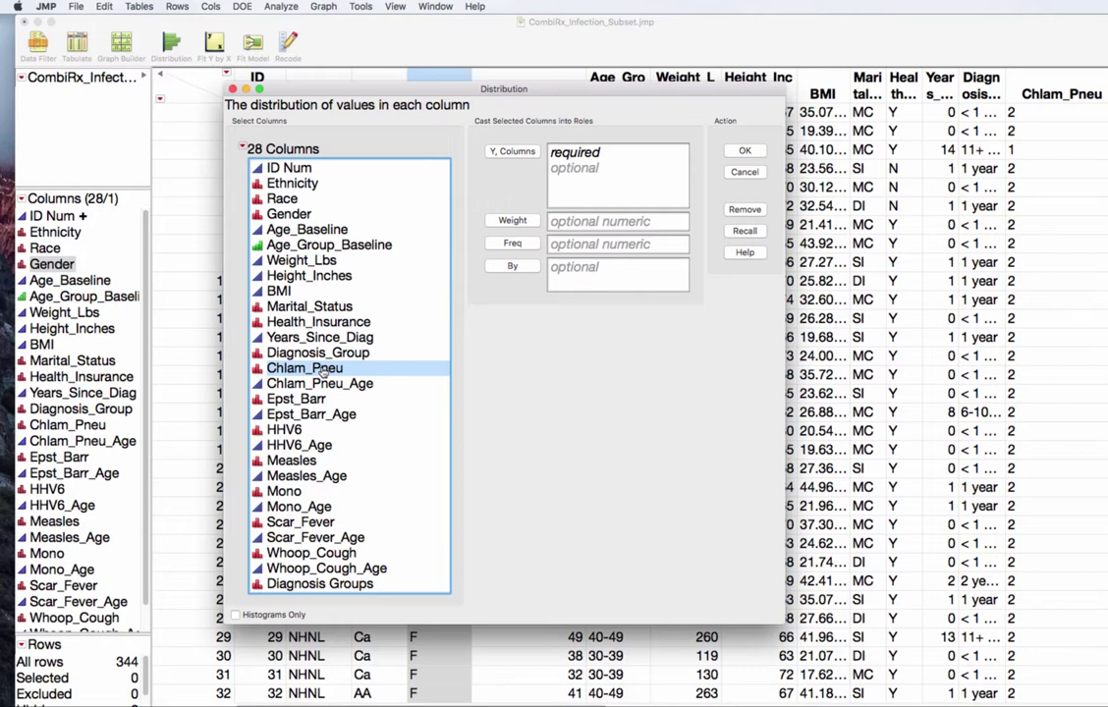
pyautogui.keyDown('super'); pyautogui.click(295, 399); pyautogui.keyUp('super')
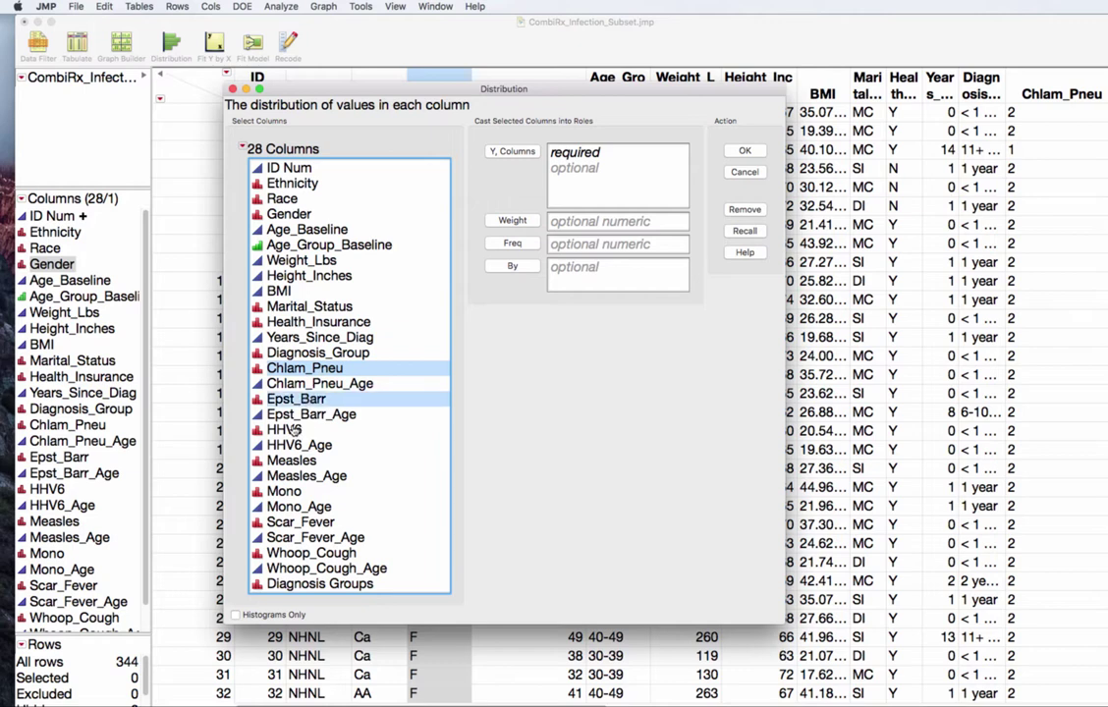
pyautogui.keyDown('super'); pyautogui.click(292, 430); pyautogui.keyUp('super')
pyautogui.keyDown('super'); pyautogui.click(291, 461); pyautogui.keyUp('super')
pyautogui.keyDown('super'); pyautogui.click(289, 492); pyautogui.keyUp('super')
pyautogui.keyDown('super'); pyautogui.click(299, 522); pyautogui.keyUp('super')
pyautogui.keyDown('super'); pyautogui.click(298, 554); pyautogui.keyUp('super')
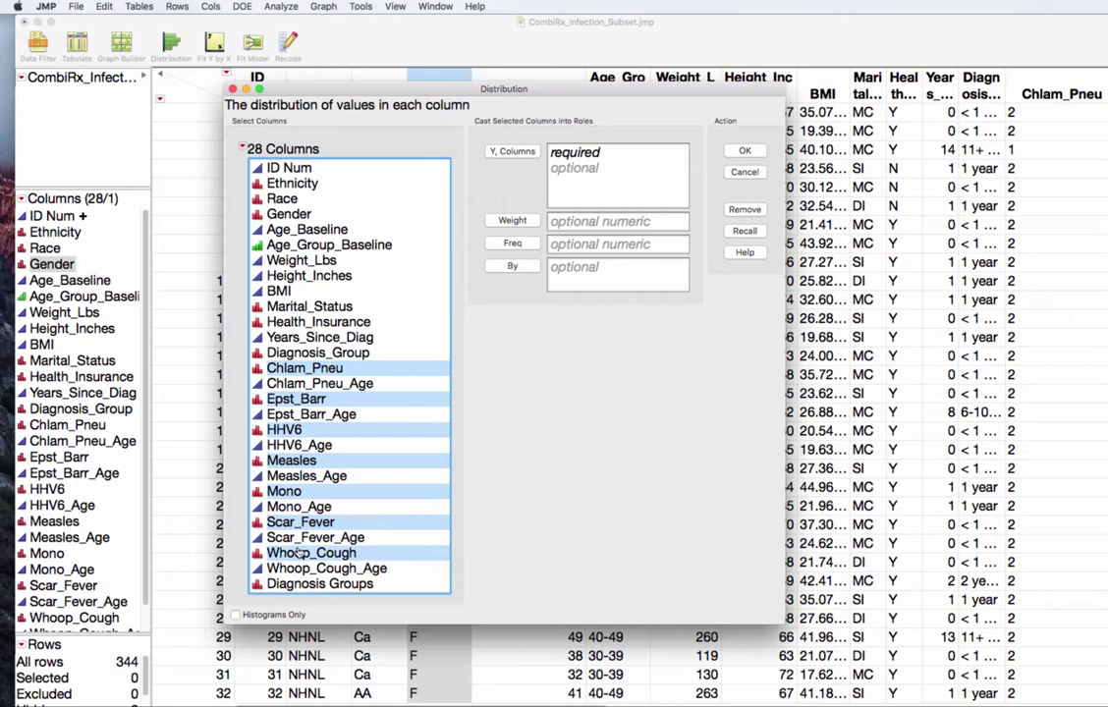
pyautogui.click(505, 153)
pyautogui.click(740, 153)
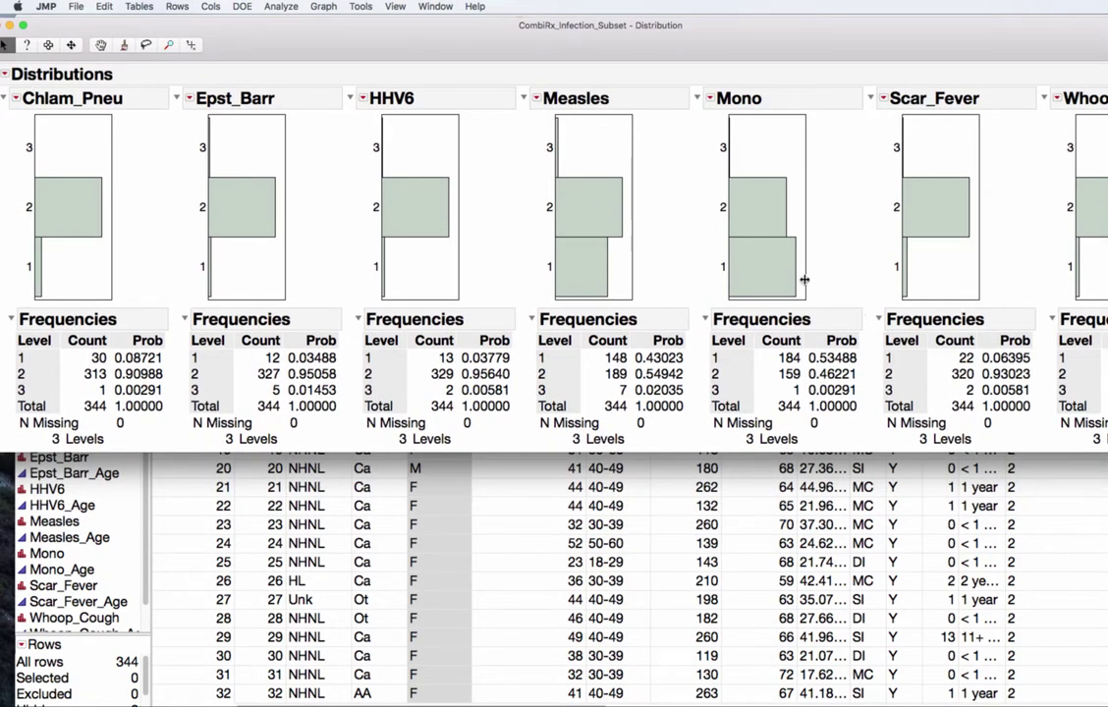
# Narrow the Mono histogram frame by pulling its right edge inward
pyautogui.click(806, 280)
pyautogui.moveTo(805, 280)
pyautogui.mouseDown()
pyautogui.moveTo(775, 287)
pyautogui.moveTo(794, 283)
pyautogui.mouseUp()
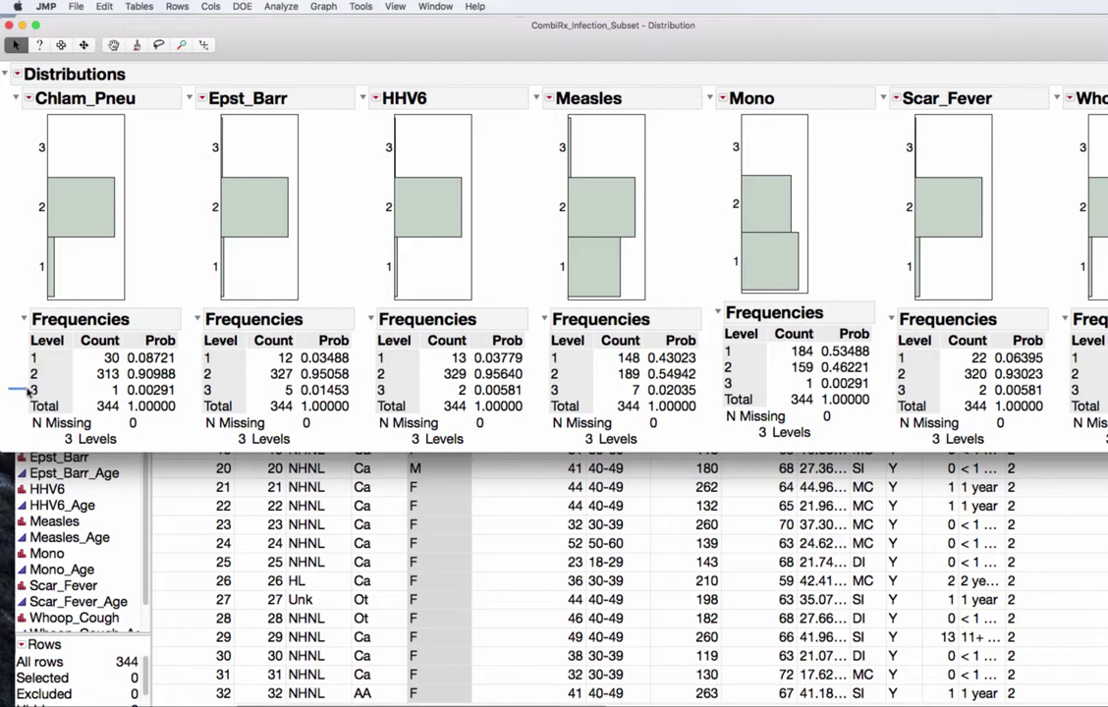
pyautogui.moveTo(25, 393)
pyautogui.mouseDown()
pyautogui.moveTo(39, 387)
pyautogui.moveTo(19, 410)
pyautogui.mouseUp()
# Select the single Mono level 3 row from the frequencies, then close the Distributions report
pyautogui.click(741, 148)
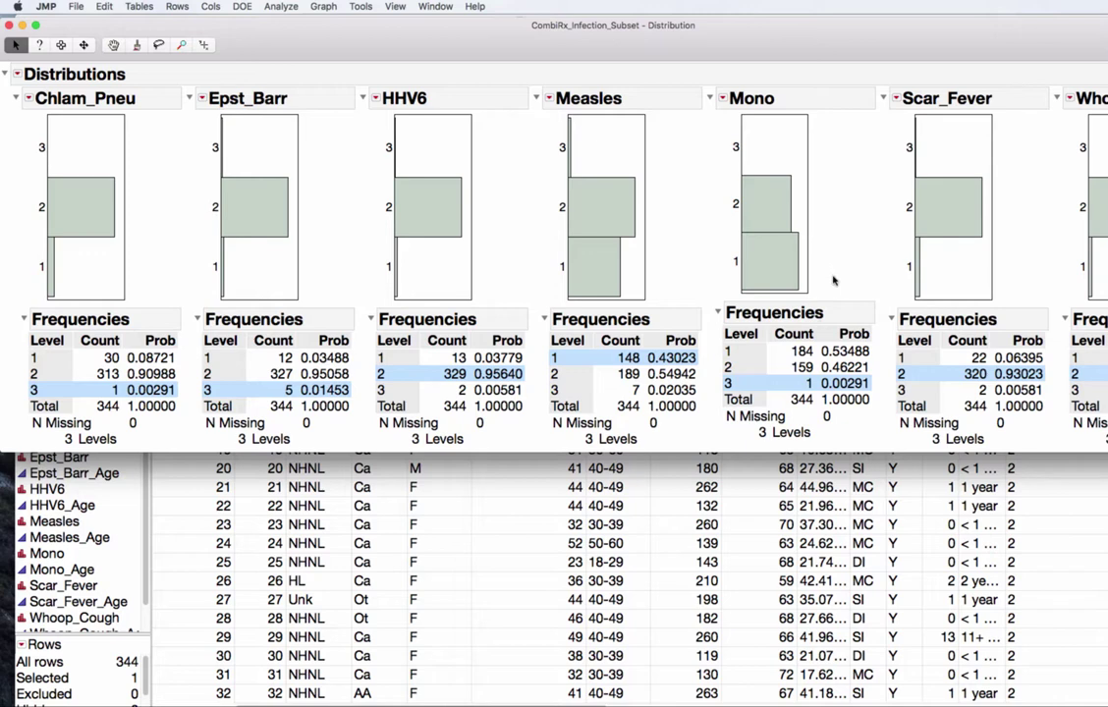
pyautogui.rightClick(743, 147)
pyautogui.press('Escape')
pyautogui.click(740, 368)
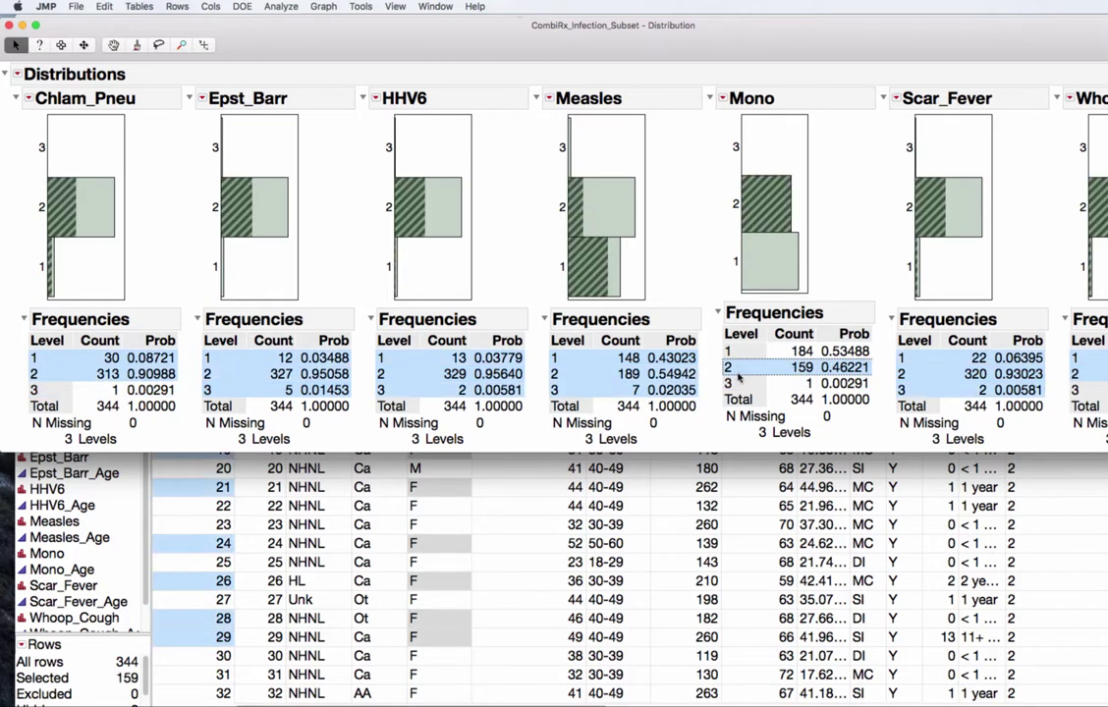
pyautogui.click(738, 384)
pyautogui.click(732, 352)
pyautogui.click(730, 383)
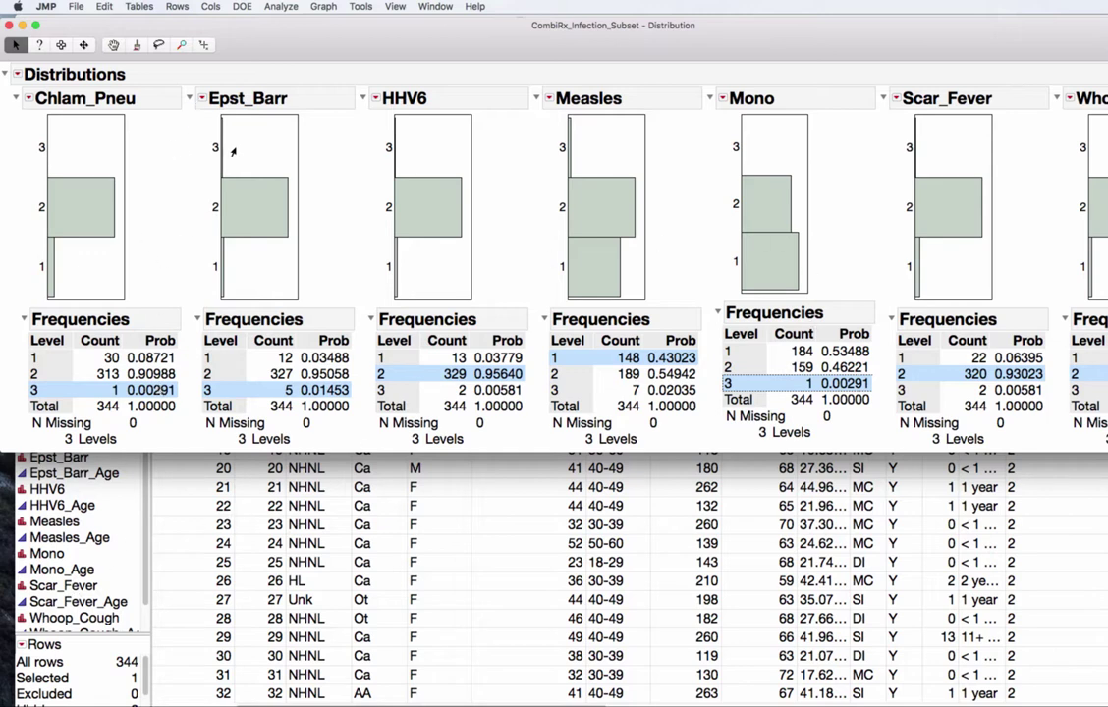
pyautogui.press('super+w')
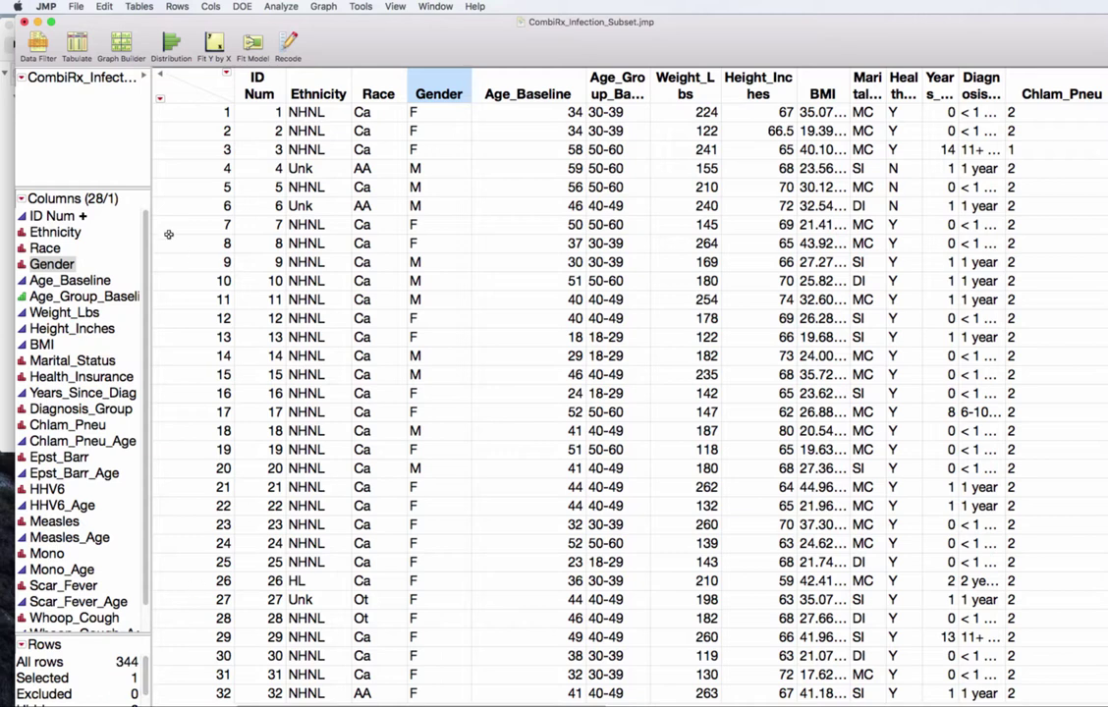
# Jump to selected row 129 and move across to its Mono value of 3
pyautogui.click(177, 6)
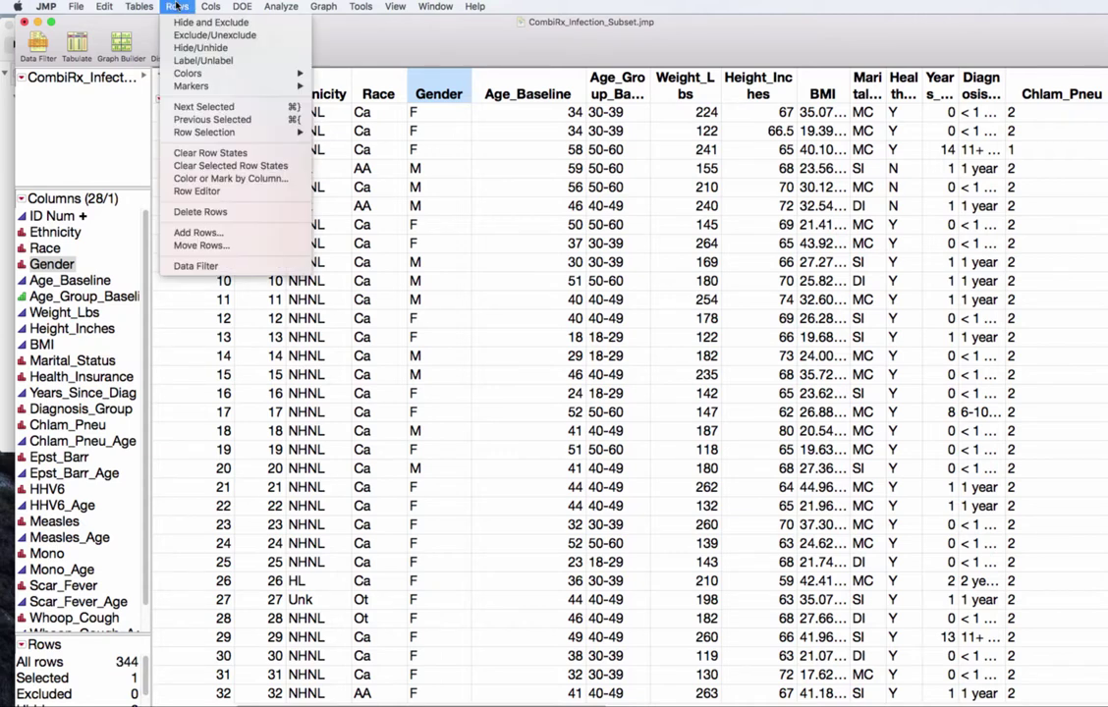
pyautogui.click(214, 106)
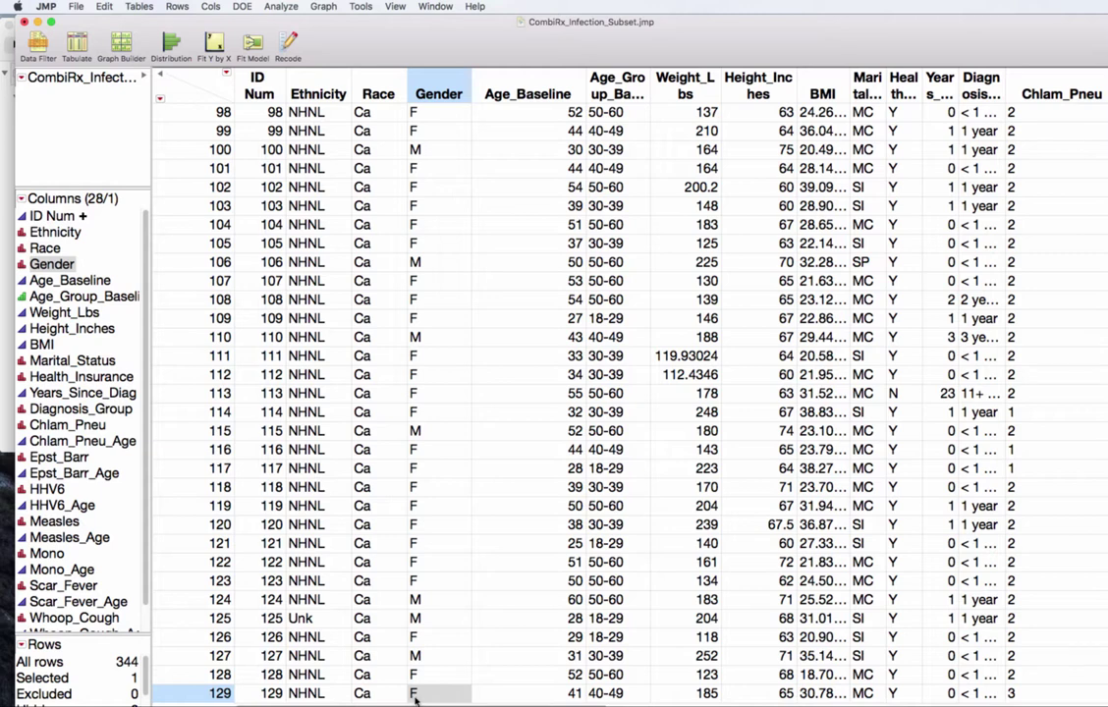
pyautogui.press('Right')
pyautogui.press('Right')
pyautogui.press('Right')
pyautogui.press('Right')
pyautogui.press('Right')
pyautogui.press('Right')
pyautogui.press('Right')
pyautogui.press('Right')
pyautogui.press('Right')
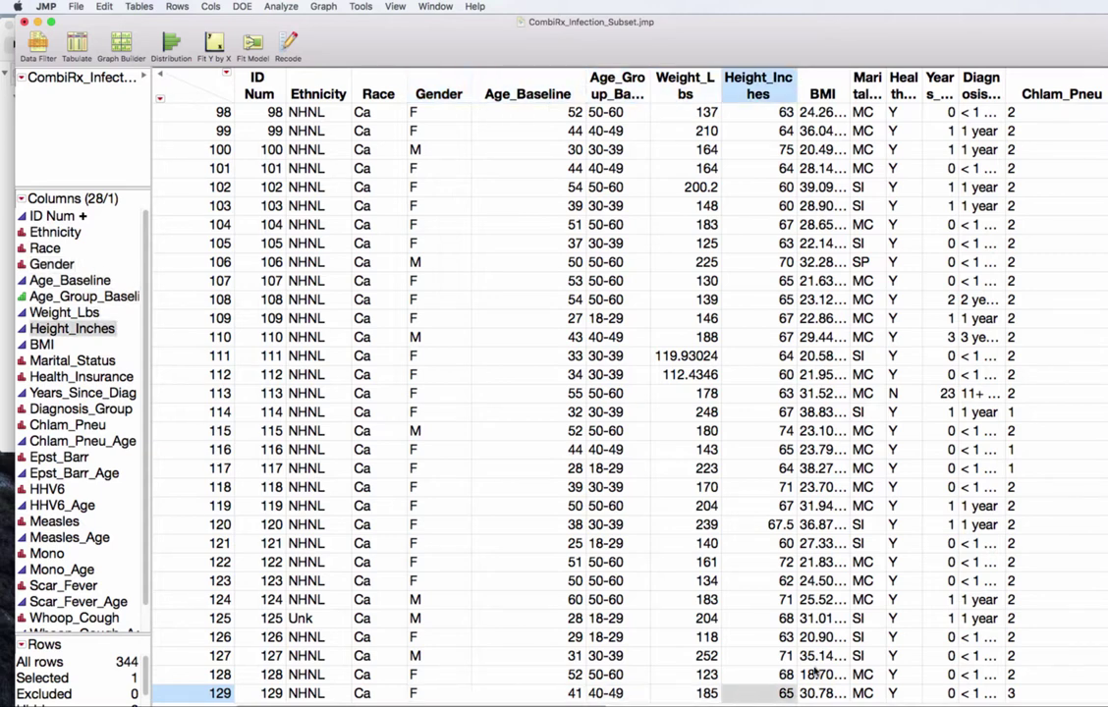
pyautogui.press('Right')
pyautogui.press('Right')
pyautogui.press('Right')
pyautogui.press('Right')
pyautogui.press('Right')
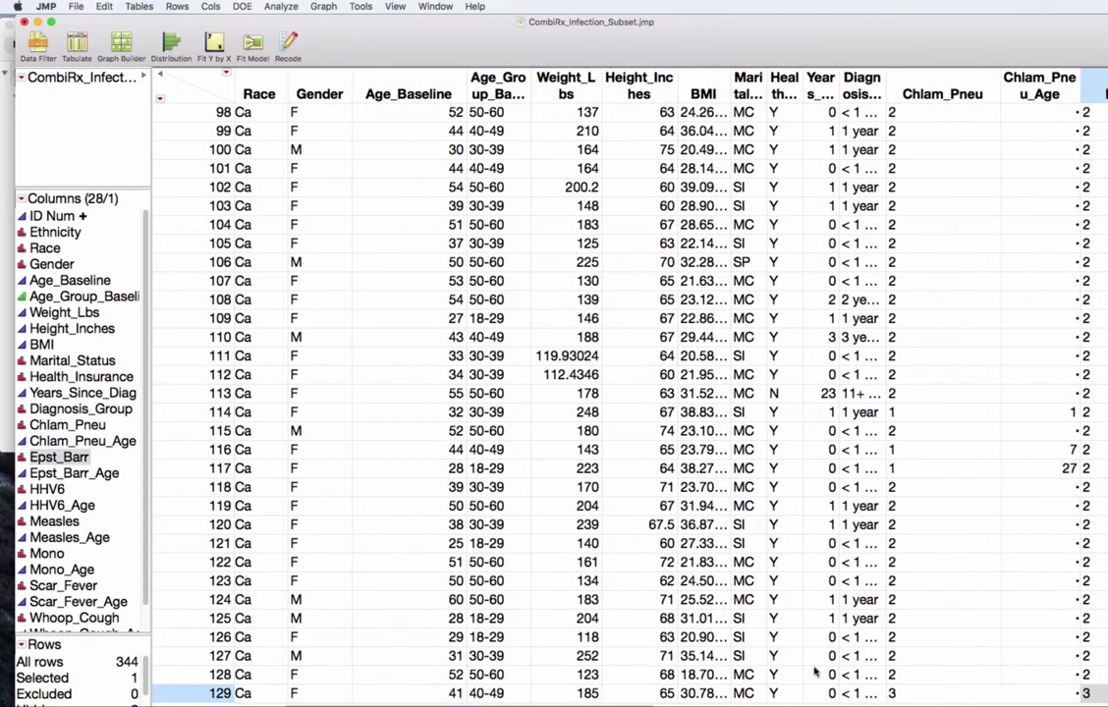
pyautogui.press('Right')
pyautogui.press('Right')
pyautogui.press('Right')
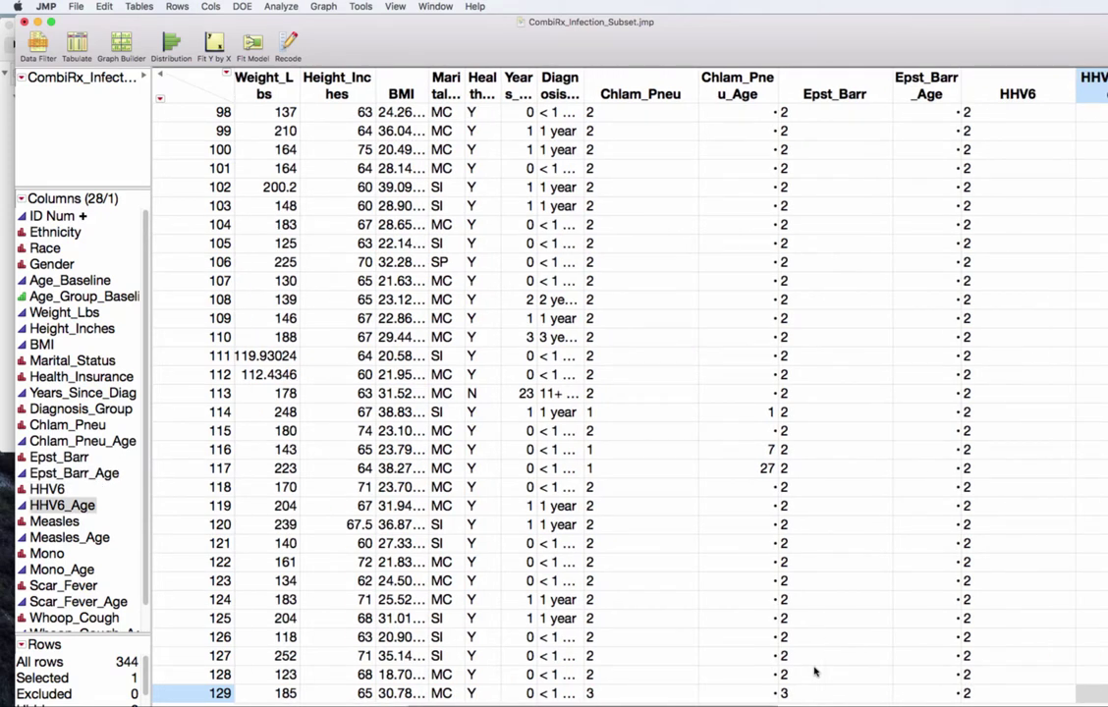
pyautogui.press('Left')
pyautogui.press('Right')
pyautogui.press('Right')
pyautogui.press('Right')
pyautogui.press('Left')
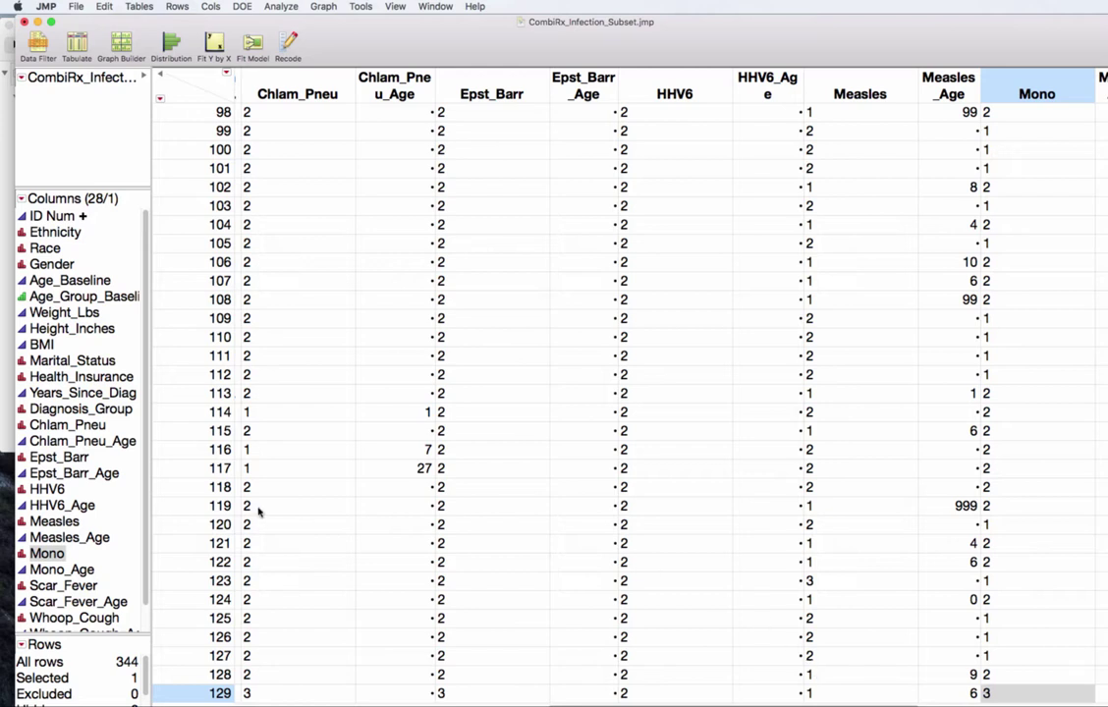
# Exclude row 129 via Rows > Exclude/Unexclude, making the Excluded count 1
pyautogui.click(177, 7)
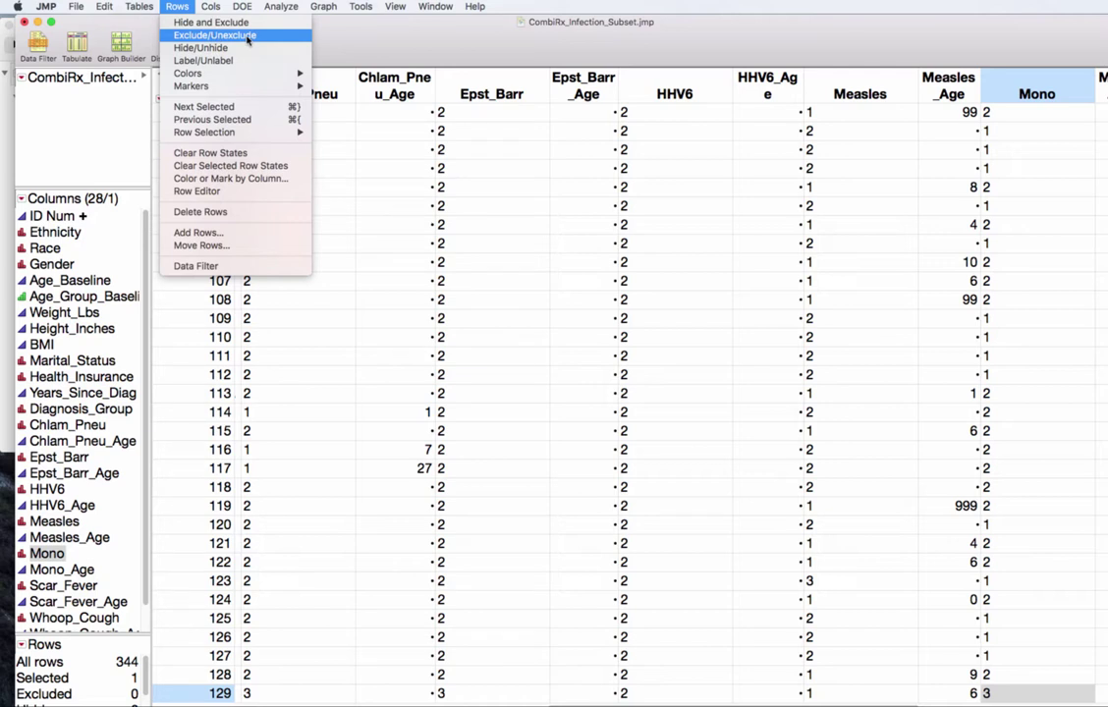
pyautogui.click(246, 37)
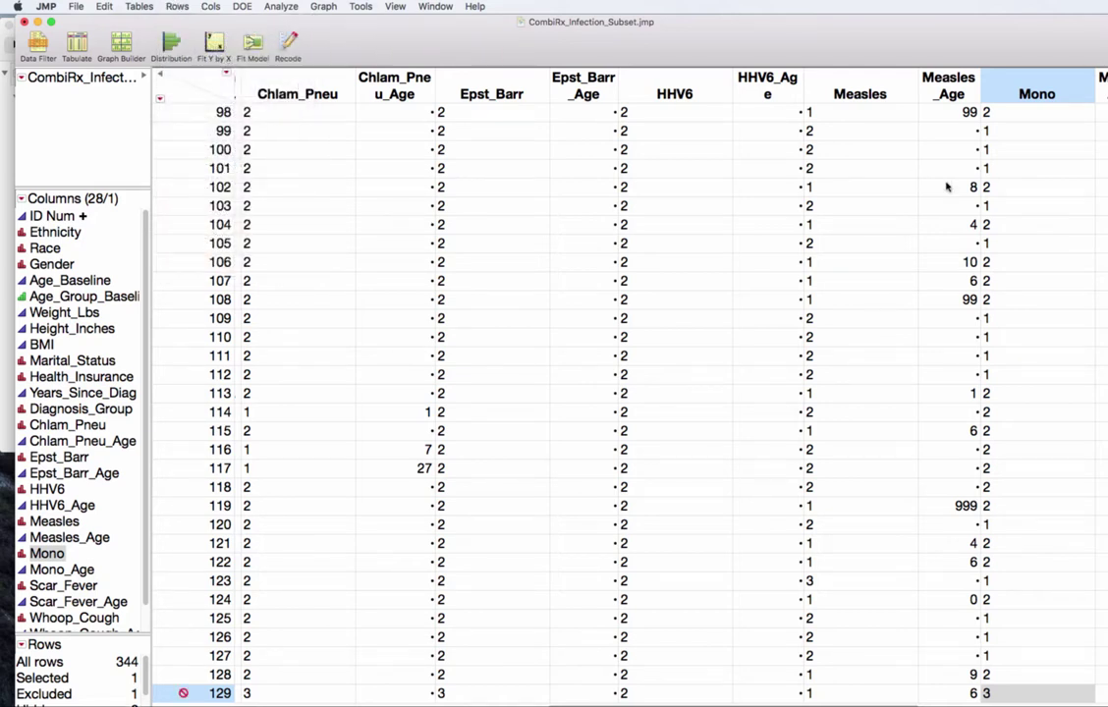
pyautogui.scroll(-5, 202, 419)
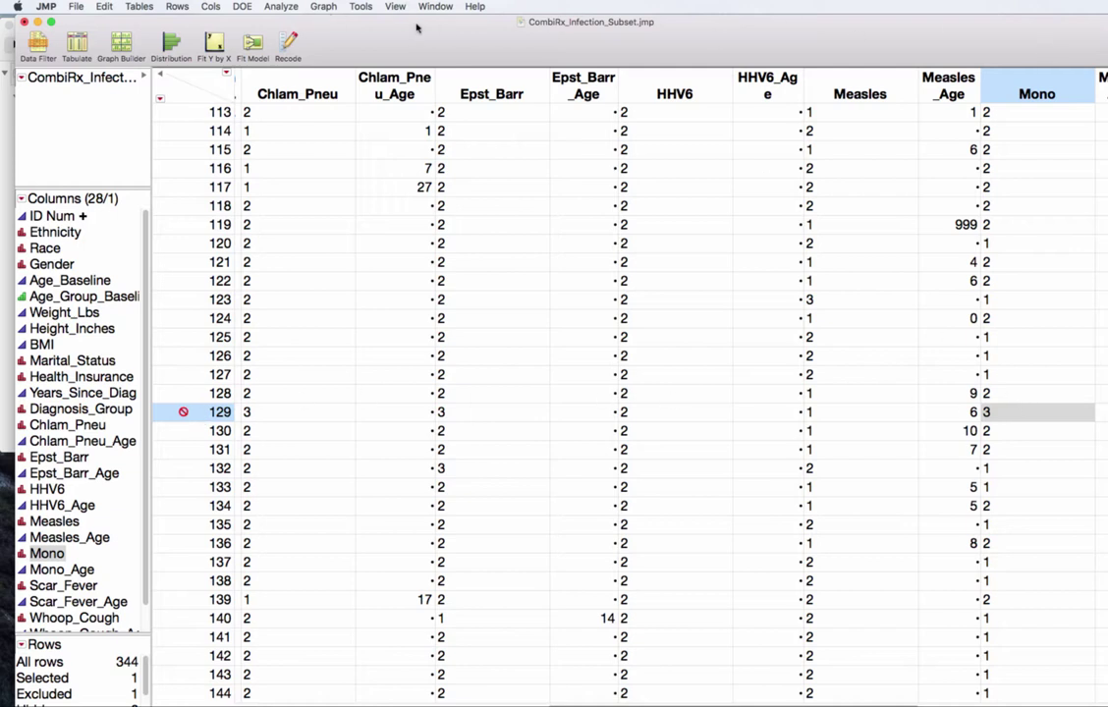
# Run a Distribution on Mono alone, now showing levels 1 and 2 (184, 159)
pyautogui.click(283, 6)
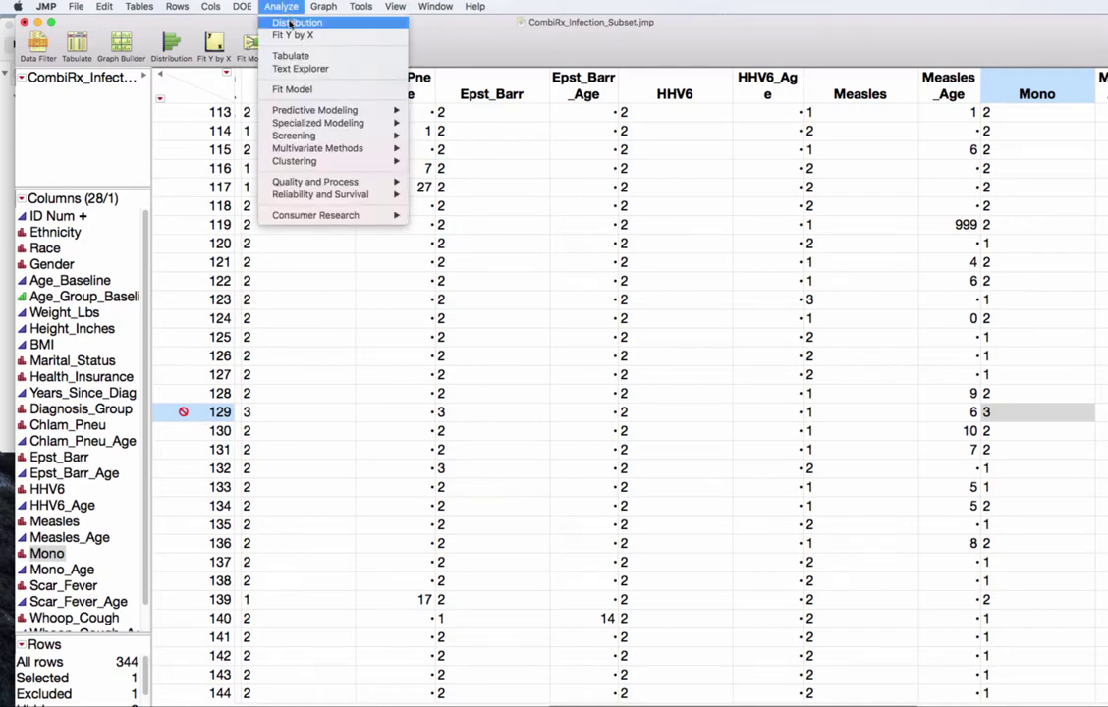
pyautogui.click(290, 23)
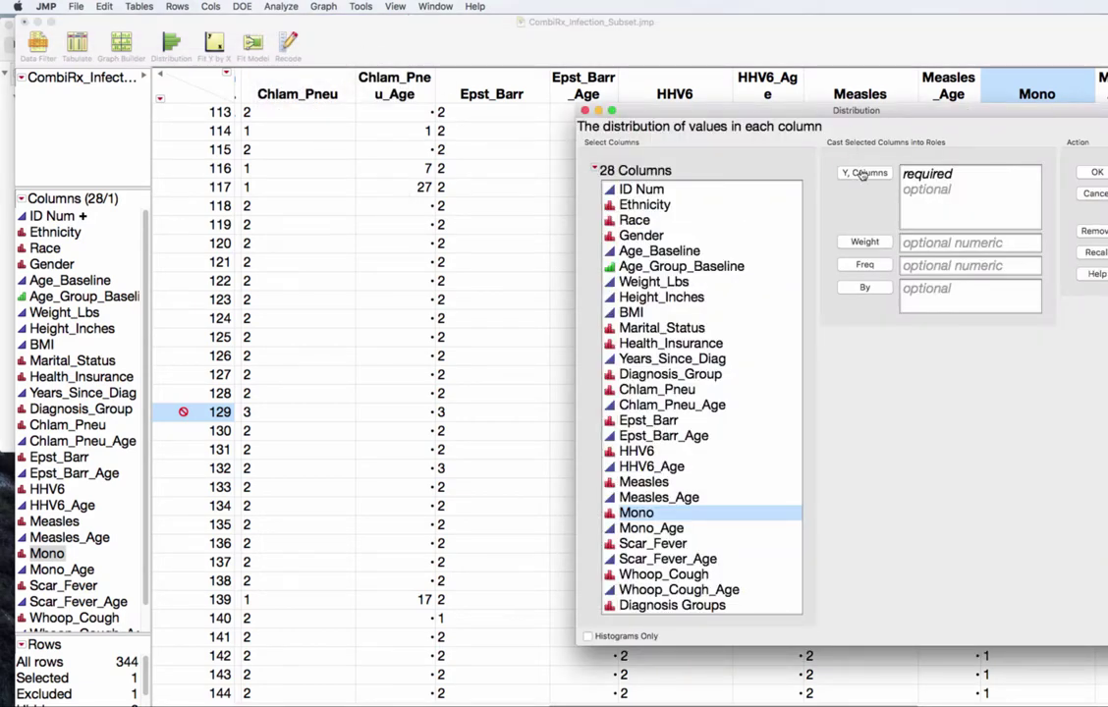
pyautogui.click(863, 173)
pyautogui.moveTo(867, 110); pyautogui.dragTo(687, 110)
pyautogui.click(918, 172)
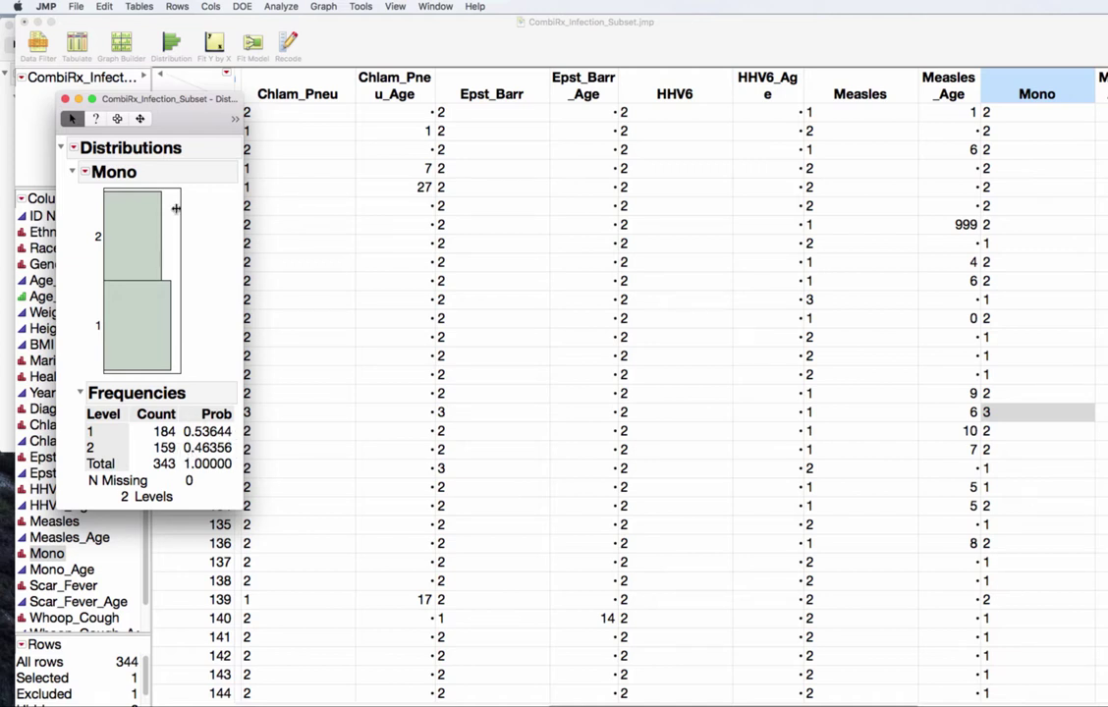
pyautogui.click(277, 6)
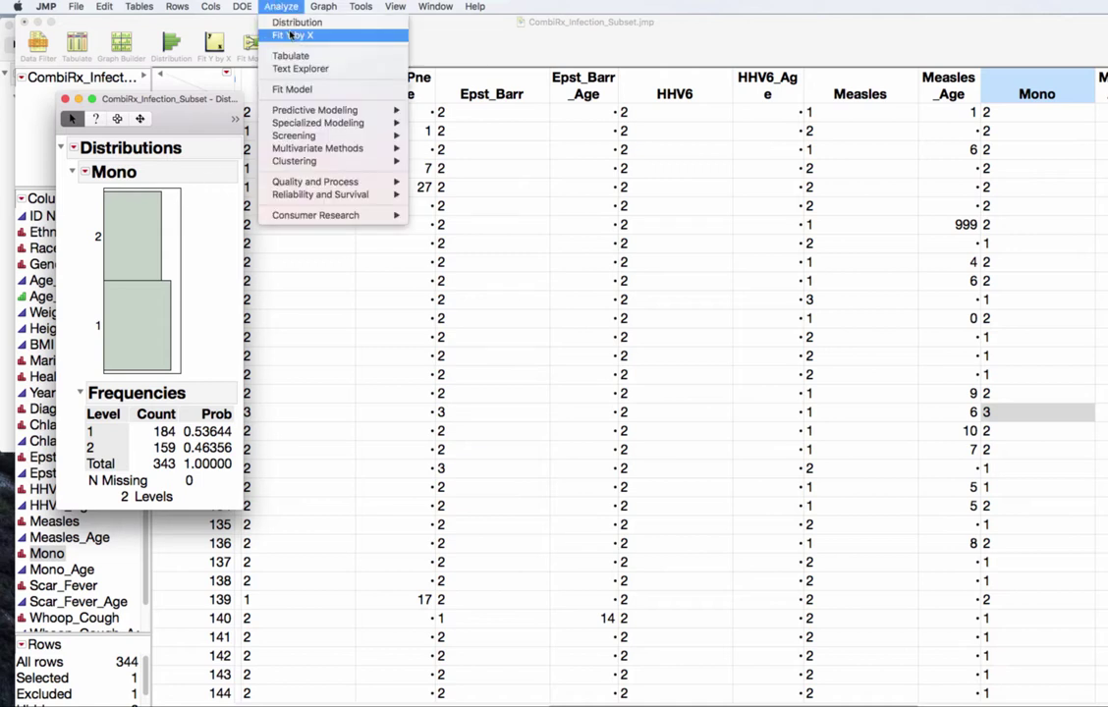
pyautogui.click(350, 37)
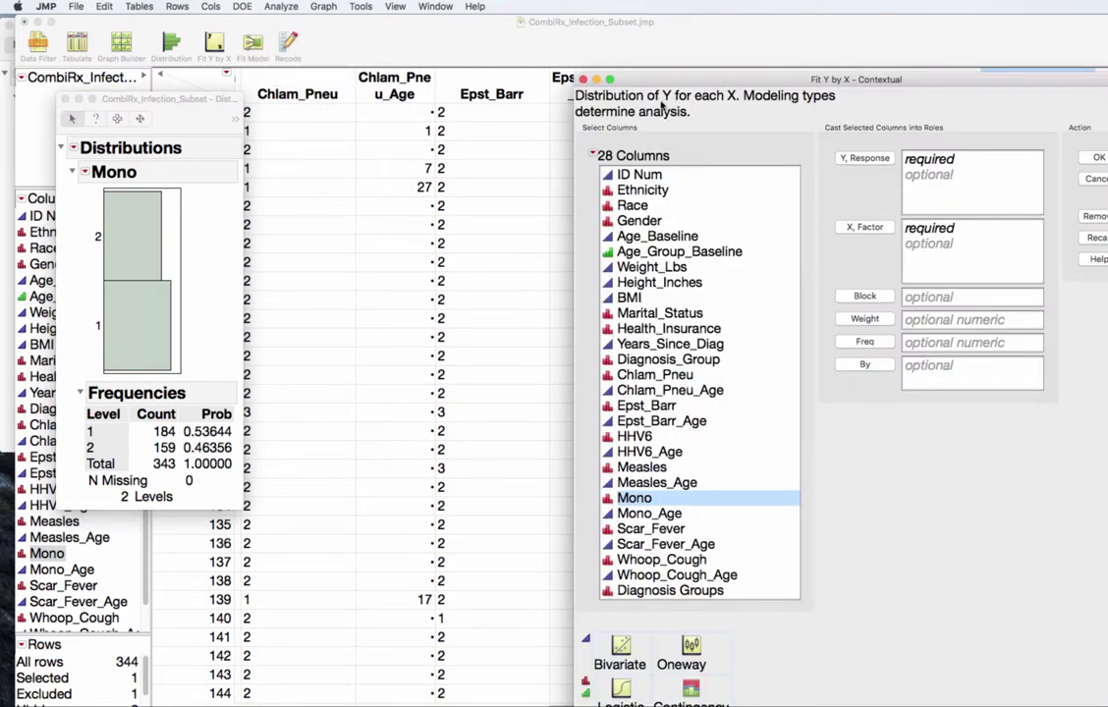
pyautogui.click(640, 222)
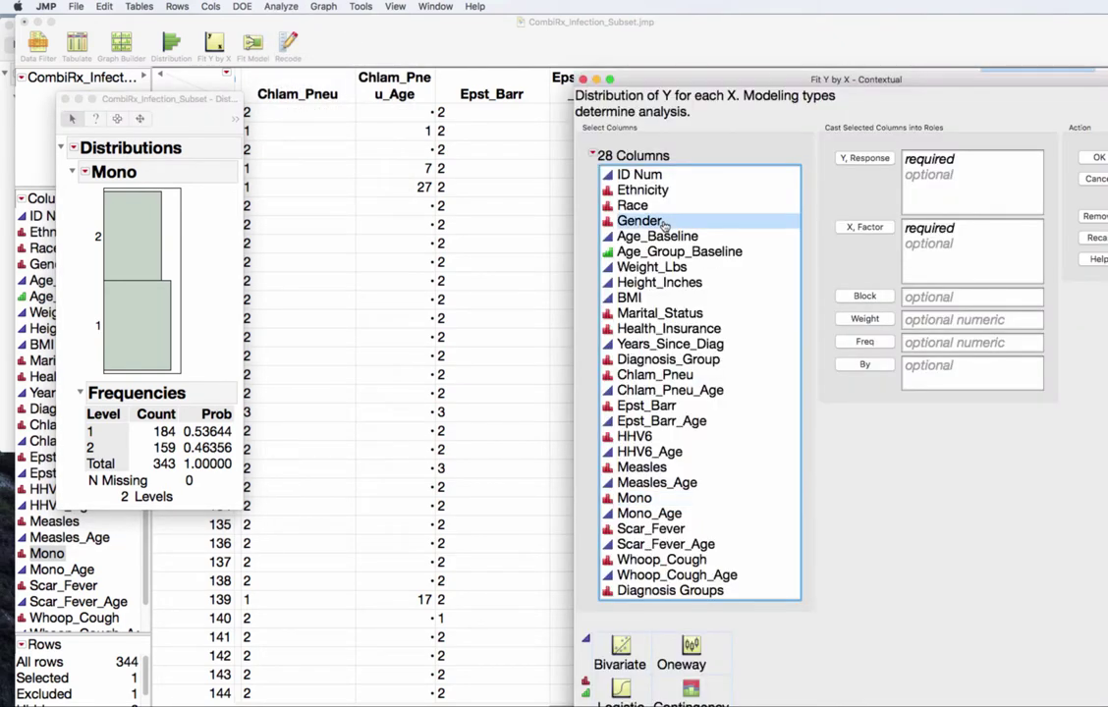
pyautogui.click(864, 228)
pyautogui.click(648, 498)
pyautogui.click(864, 160)
pyautogui.moveTo(814, 77); pyautogui.dragTo(552, 28)
pyautogui.click(837, 109)
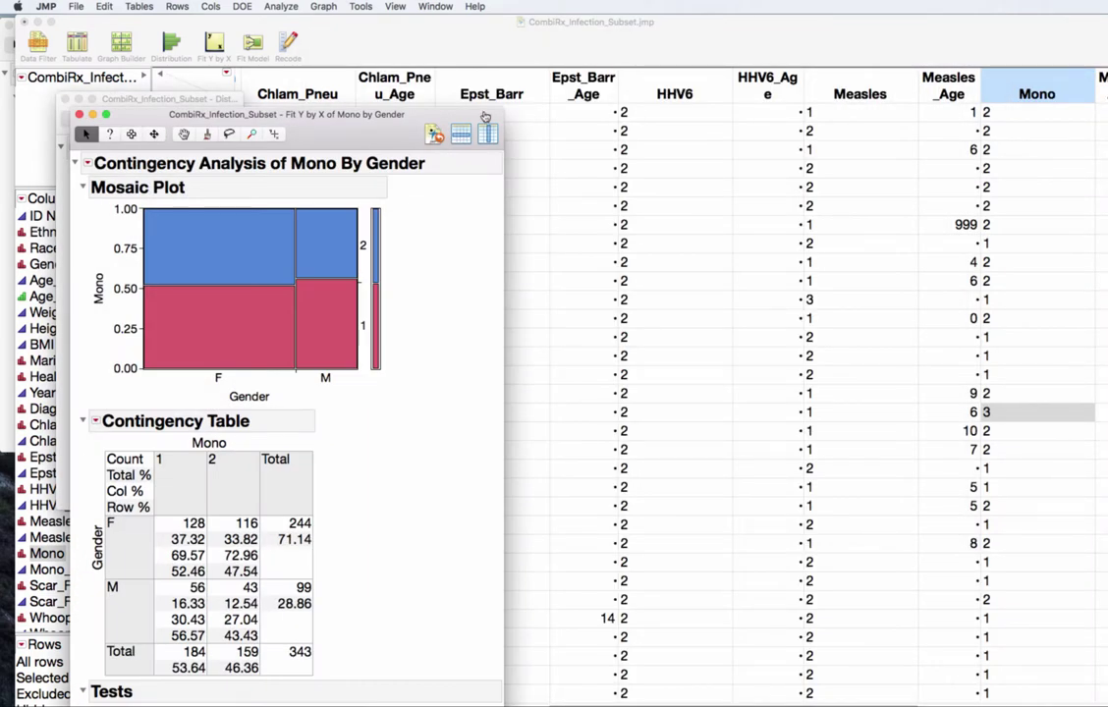
pyautogui.moveTo(344, 127); pyautogui.dragTo(549, 35)
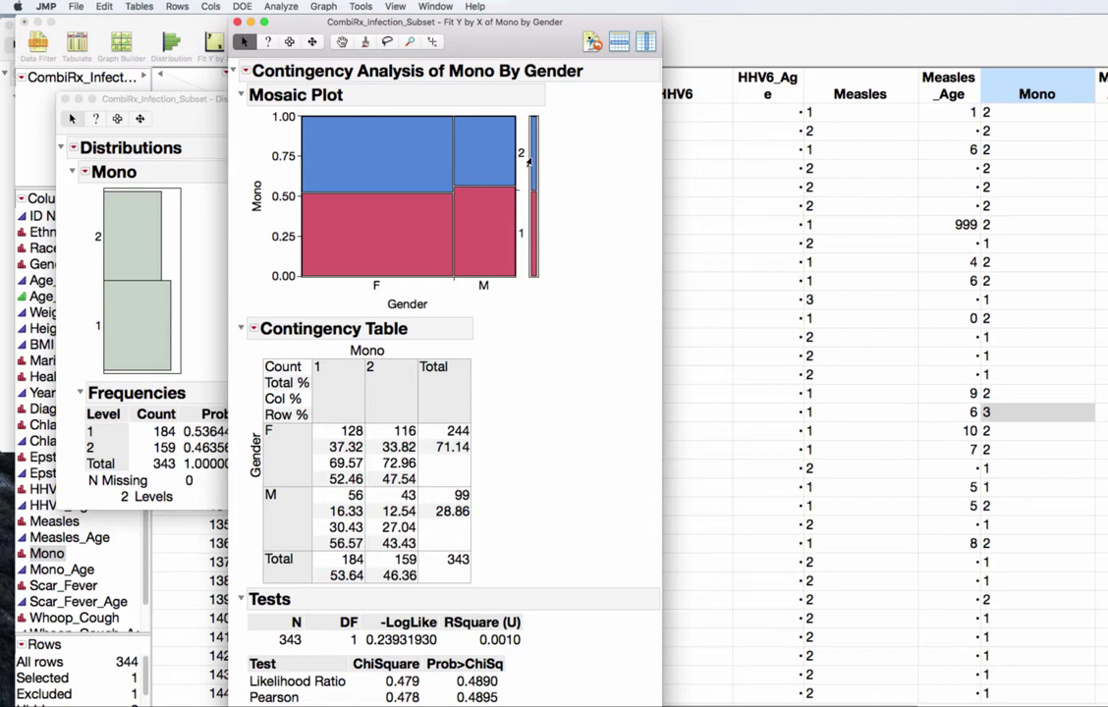
pyautogui.moveTo(530, 163)
pyautogui.press('super+alt+2')
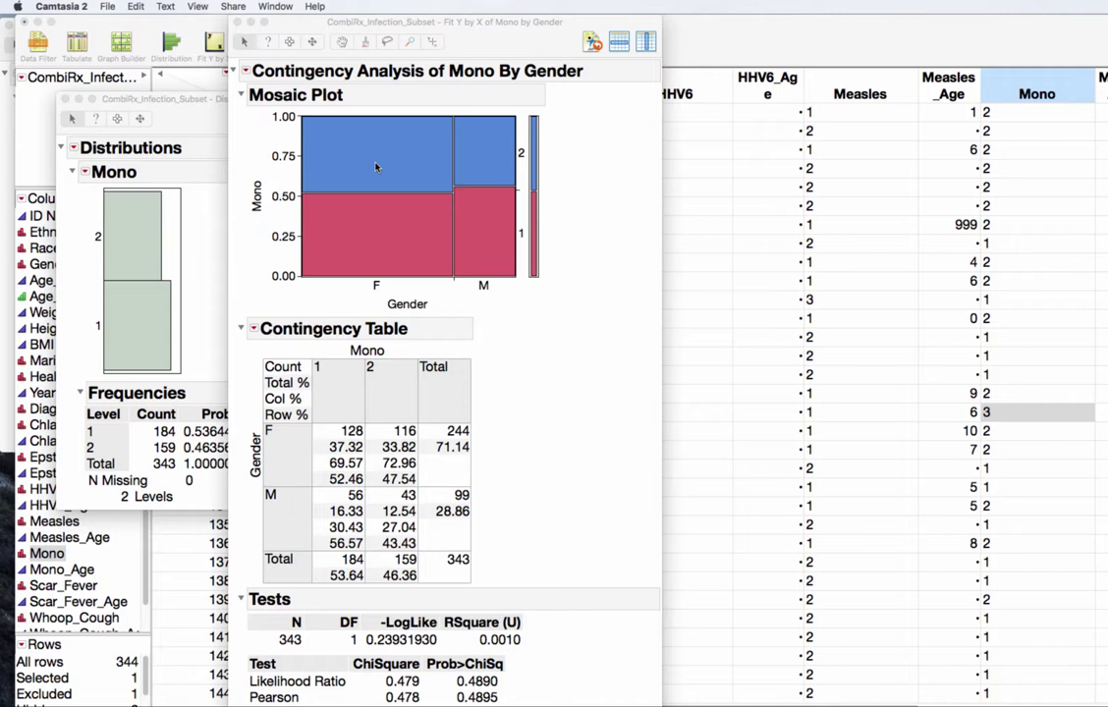
# Collapse the Mosaic Plot and mark the F and M row percentages 52.46 and 56.57
pyautogui.click(241, 95)
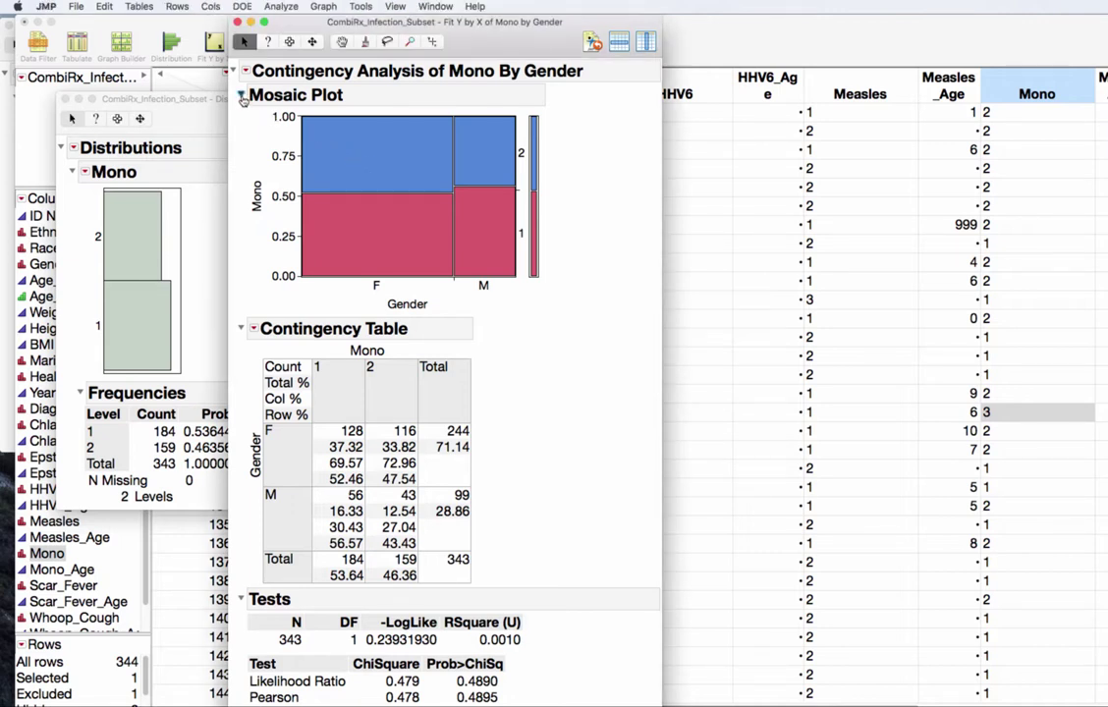
pyautogui.click(241, 96)
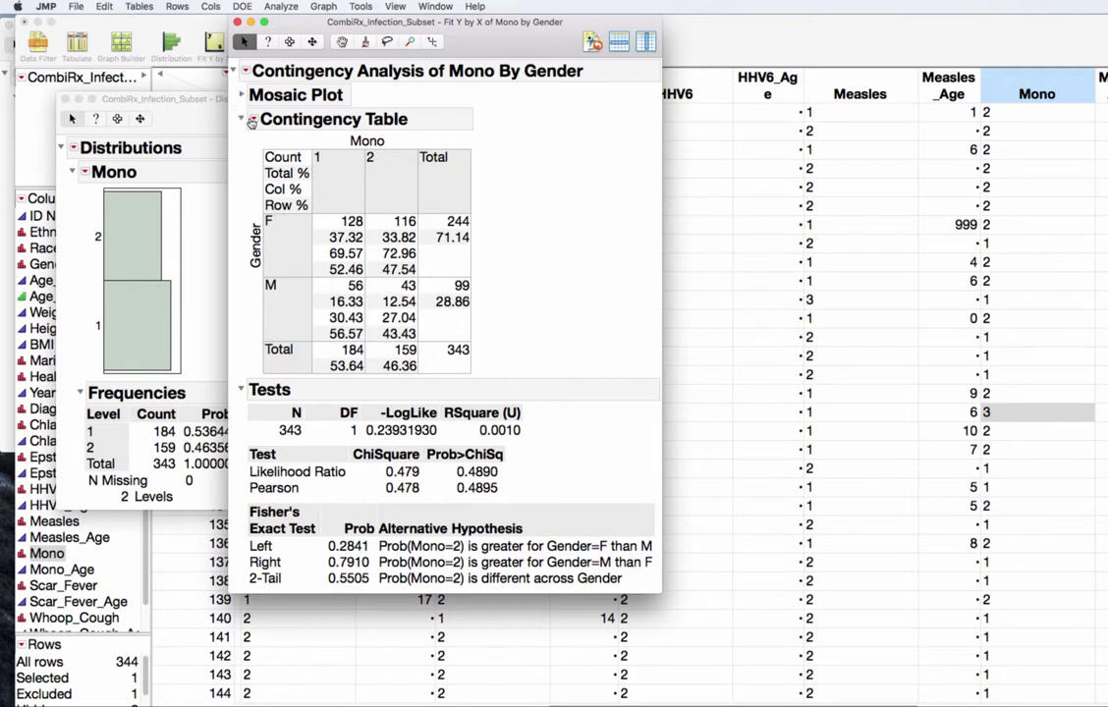
pyautogui.moveTo(474, 209)
pyautogui.mouseDown()
pyautogui.moveTo(258, 225)
pyautogui.moveTo(331, 274)
pyautogui.moveTo(510, 277)
pyautogui.moveTo(478, 207)
pyautogui.moveTo(422, 184)
pyautogui.mouseUp()
pyautogui.moveTo(270, 269)
pyautogui.mouseDown()
pyautogui.moveTo(313, 271)
pyautogui.moveTo(303, 282)
pyautogui.mouseUp()
pyautogui.moveTo(254, 336)
pyautogui.mouseDown()
pyautogui.moveTo(320, 335)
pyautogui.moveTo(304, 339)
pyautogui.mouseUp()
# Circle the row percentages, the Likelihood Ratio p-value 0.4890 and Fisher's Left test row
pyautogui.moveTo(367, 267)
pyautogui.mouseDown()
pyautogui.moveTo(275, 224)
pyautogui.moveTo(332, 253)
pyautogui.moveTo(328, 234)
pyautogui.mouseUp()
pyautogui.moveTo(360, 322)
pyautogui.mouseDown()
pyautogui.moveTo(313, 362)
pyautogui.moveTo(344, 327)
pyautogui.moveTo(292, 307)
pyautogui.moveTo(334, 295)
pyautogui.moveTo(316, 261)
pyautogui.moveTo(339, 281)
pyautogui.moveTo(350, 257)
pyautogui.mouseUp()
pyautogui.moveTo(575, 470)
pyautogui.mouseDown()
pyautogui.moveTo(423, 463)
pyautogui.moveTo(441, 477)
pyautogui.moveTo(502, 481)
pyautogui.moveTo(577, 468)
pyautogui.mouseUp()
pyautogui.moveTo(249, 553)
pyautogui.mouseDown()
pyautogui.moveTo(294, 546)
pyautogui.moveTo(250, 537)
pyautogui.moveTo(292, 556)
pyautogui.mouseUp()
pyautogui.moveTo(519, 457)
pyautogui.mouseDown()
pyautogui.moveTo(472, 460)
pyautogui.moveTo(444, 468)
pyautogui.moveTo(453, 485)
pyautogui.moveTo(516, 490)
pyautogui.moveTo(496, 463)
pyautogui.mouseUp()
# Compute 0.4890/2 = 0.2445 in Calculator, then close it
pyautogui.press('super+Tab')
pyautogui.moveTo(932, 277); pyautogui.dragTo(796, 258)
pyautogui.click(857, 285)
pyautogui.write('0.48')
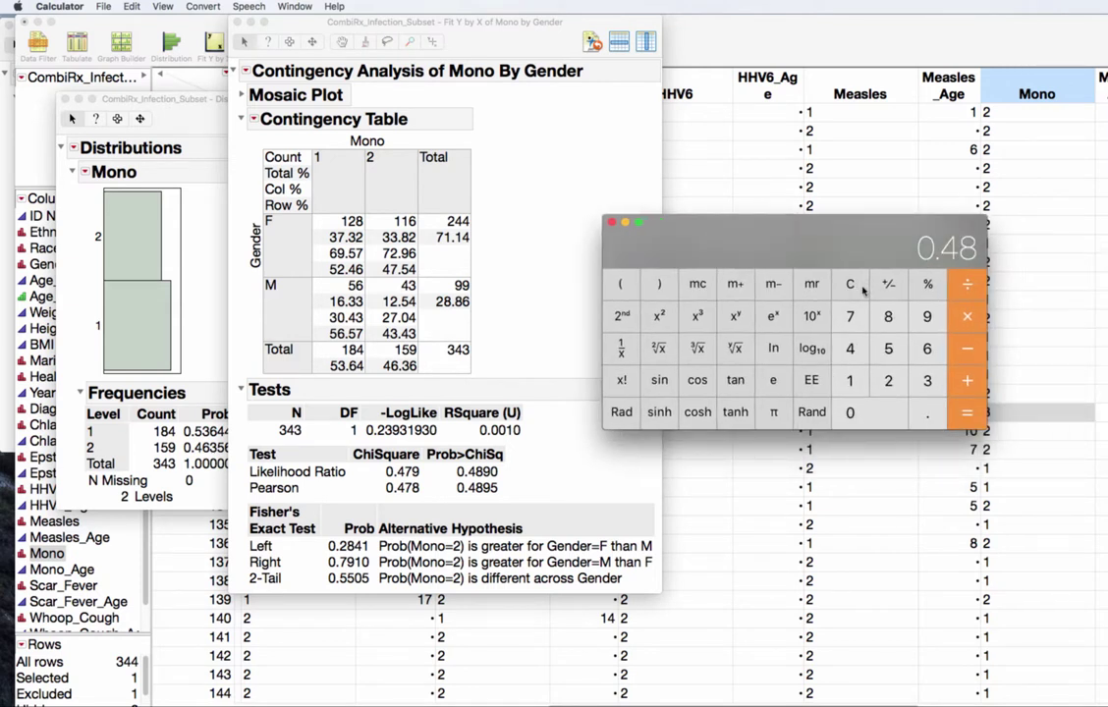
pyautogui.write('90/2')
pyautogui.press('Return')
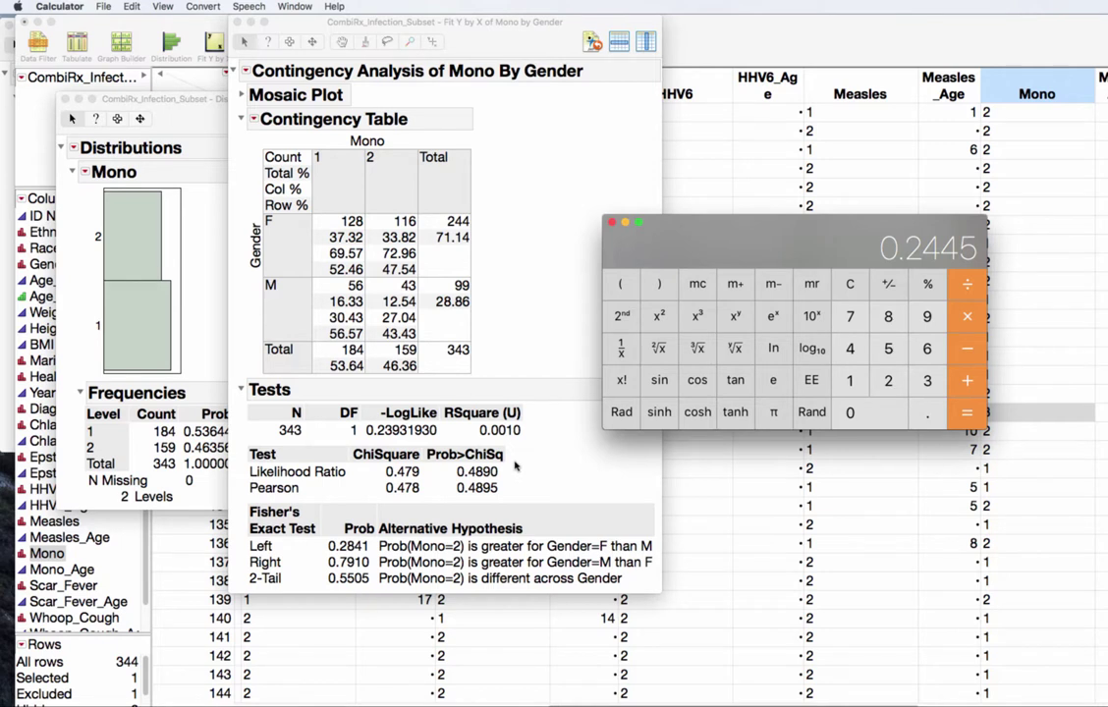
pyautogui.click(612, 223)
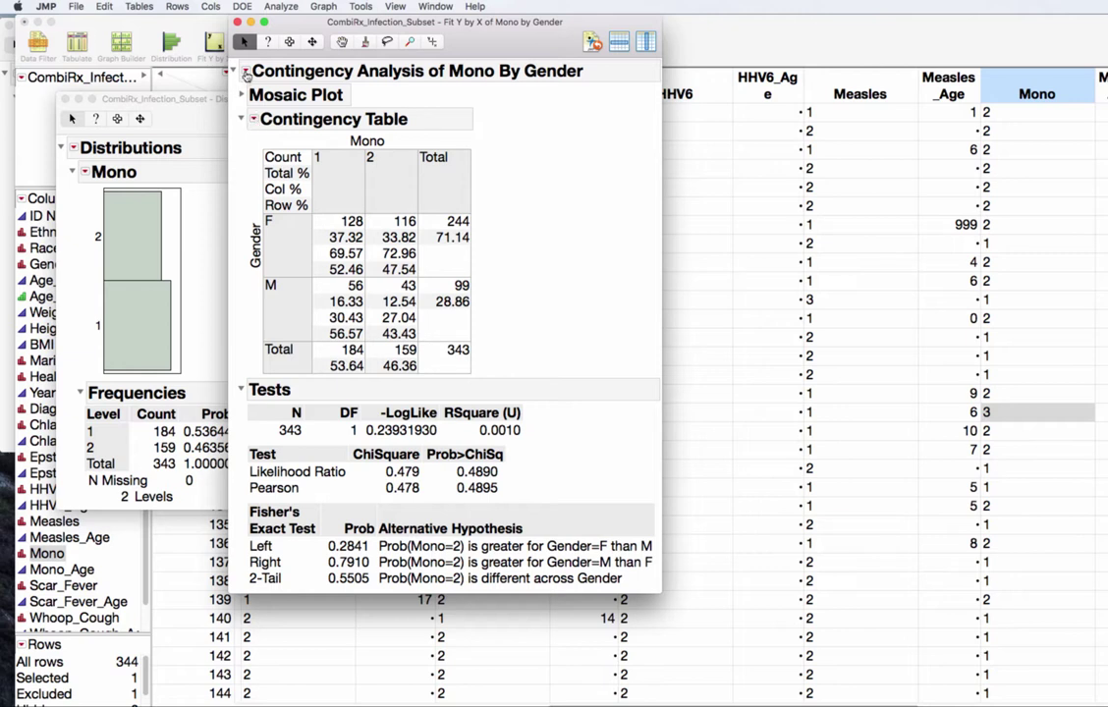
# Add a Two Sample Test for Proportions for Mono category 2, giving difference 0.041066
pyautogui.click(247, 74)
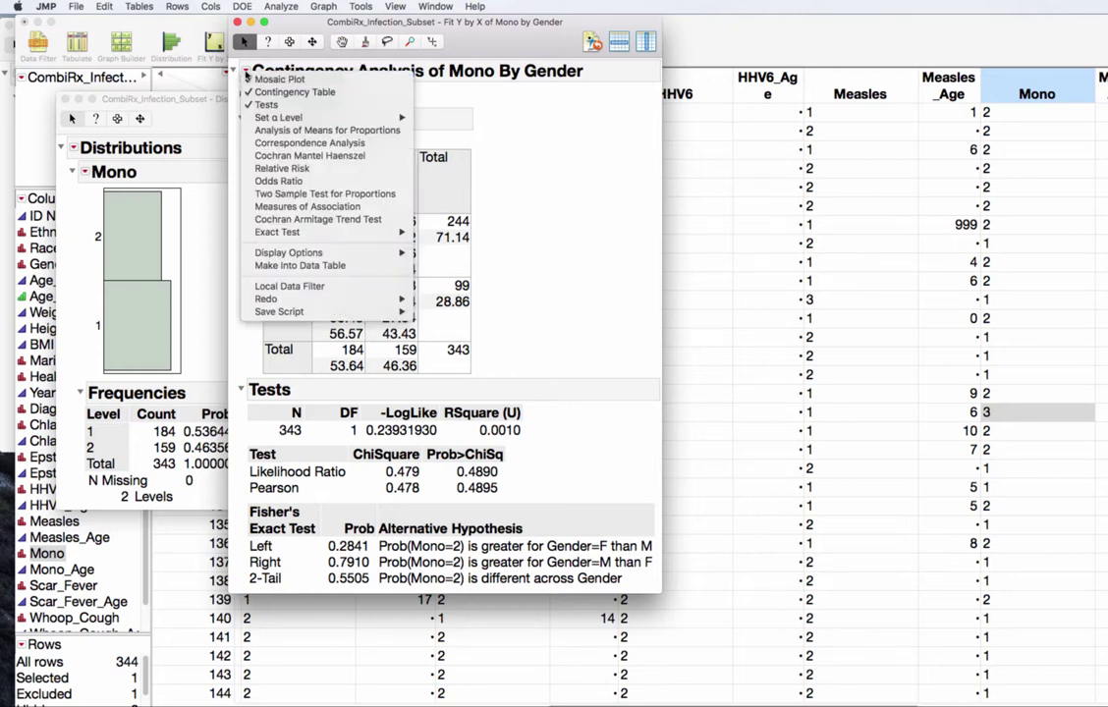
pyautogui.click(382, 194)
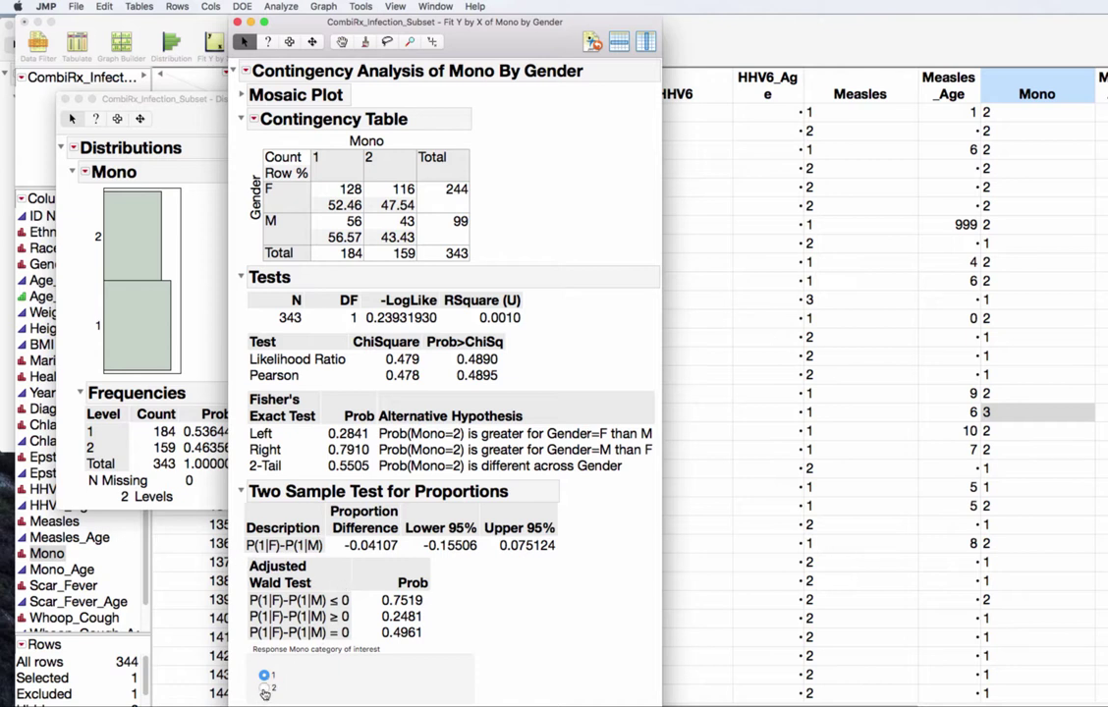
pyautogui.click(264, 691)
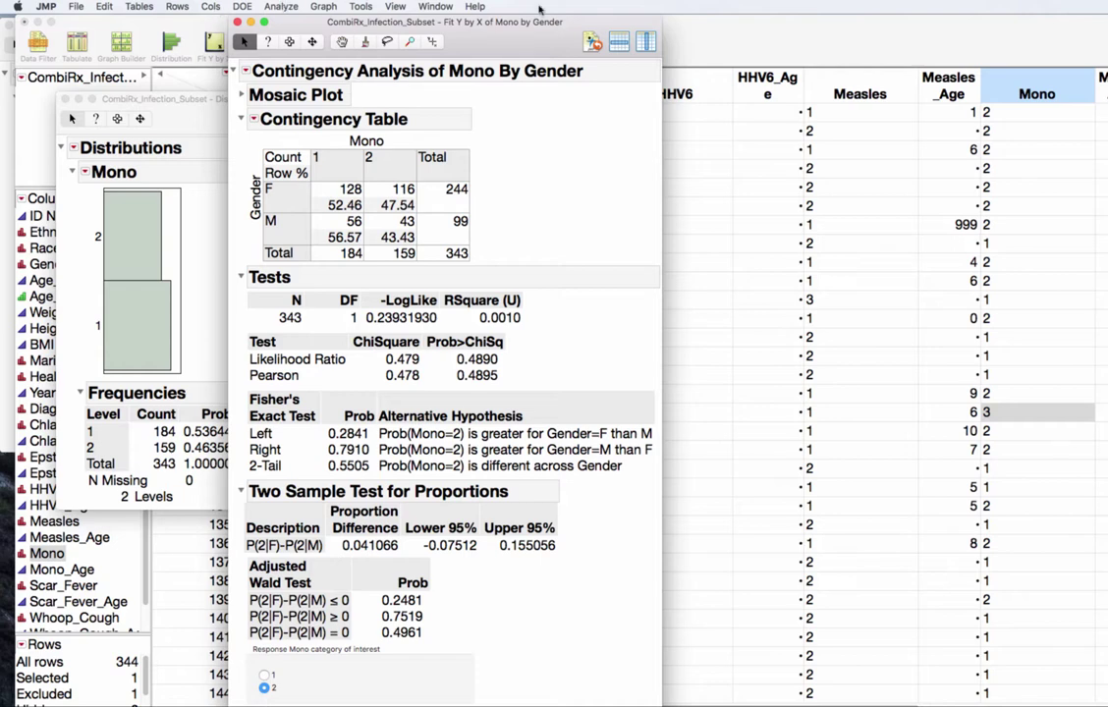
pyautogui.moveTo(453, 26); pyautogui.dragTo(840, 25)
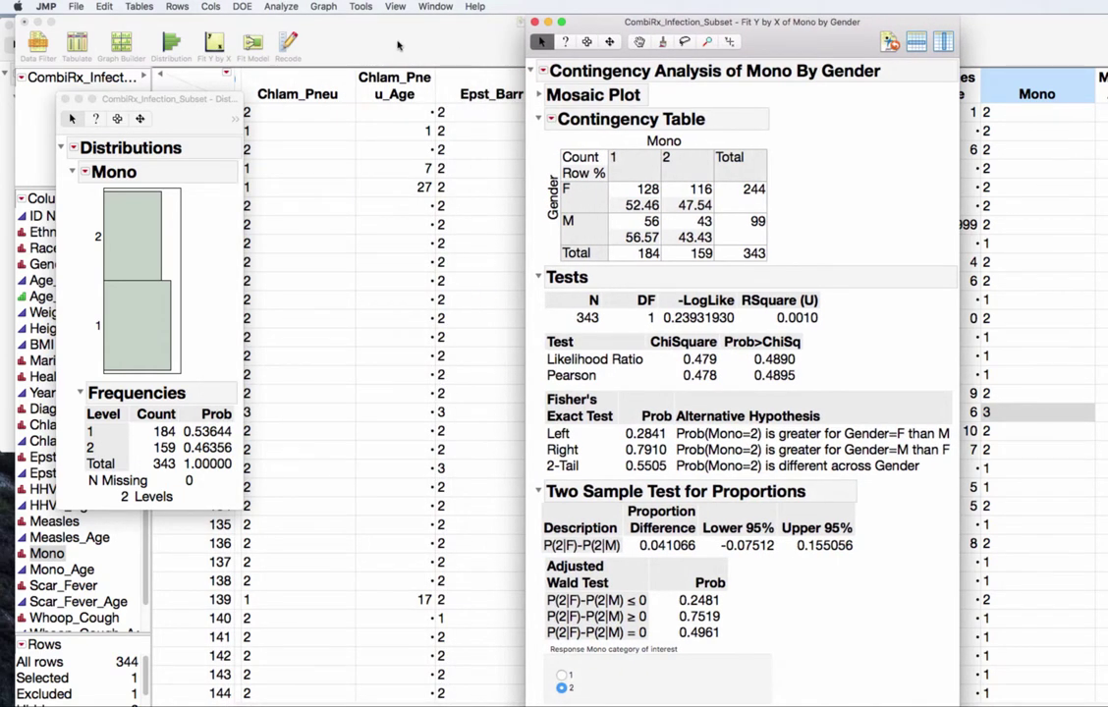
# Give the Gender column a Value Ordering property listing M before F
pyautogui.click(349, 43)
pyautogui.click(210, 6)
pyautogui.click(236, 69)
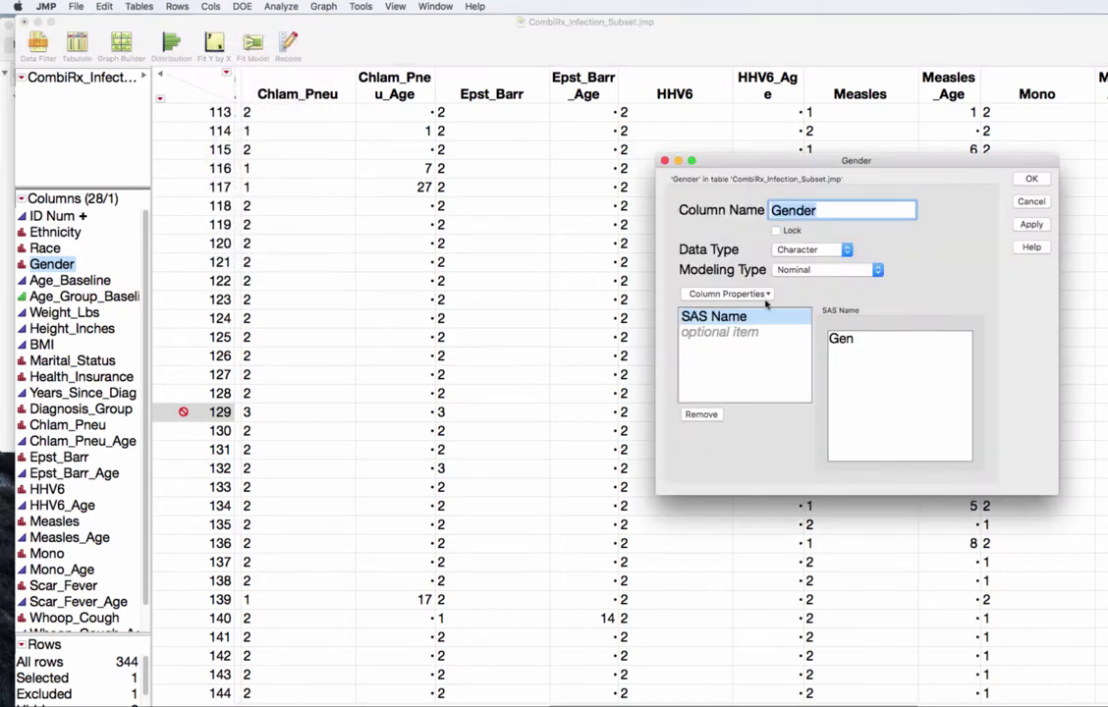
pyautogui.click(732, 294)
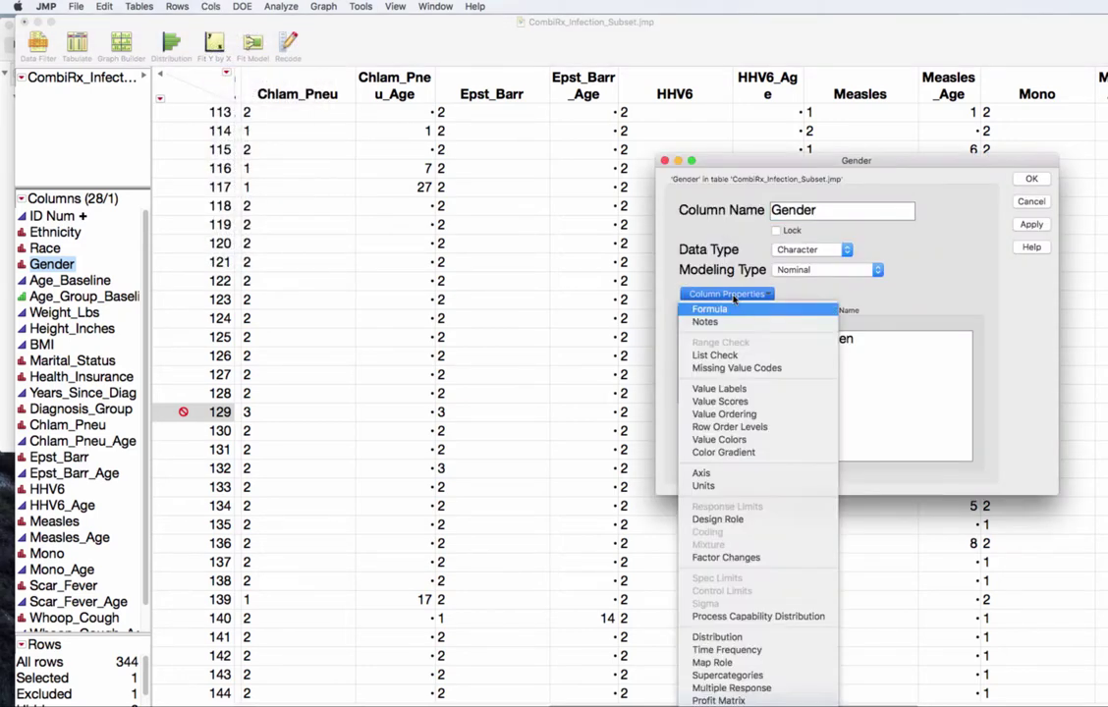
pyautogui.click(751, 415)
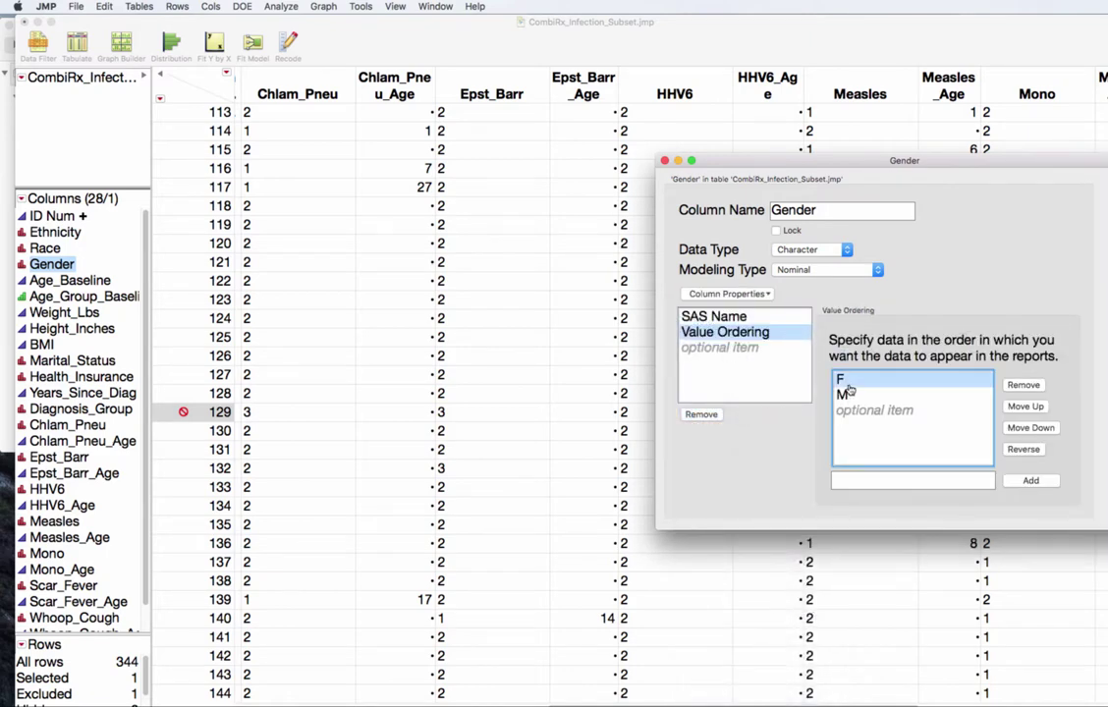
pyautogui.click(1018, 429)
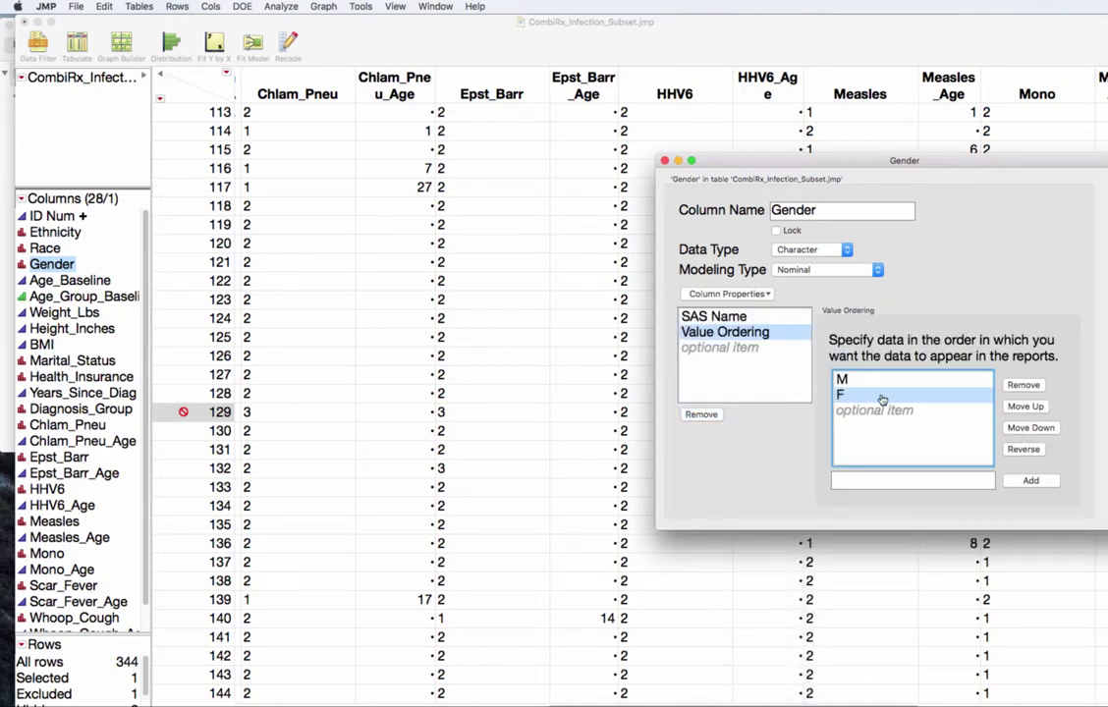
pyautogui.moveTo(1000, 175); pyautogui.dragTo(773, 160)
pyautogui.press('Return')
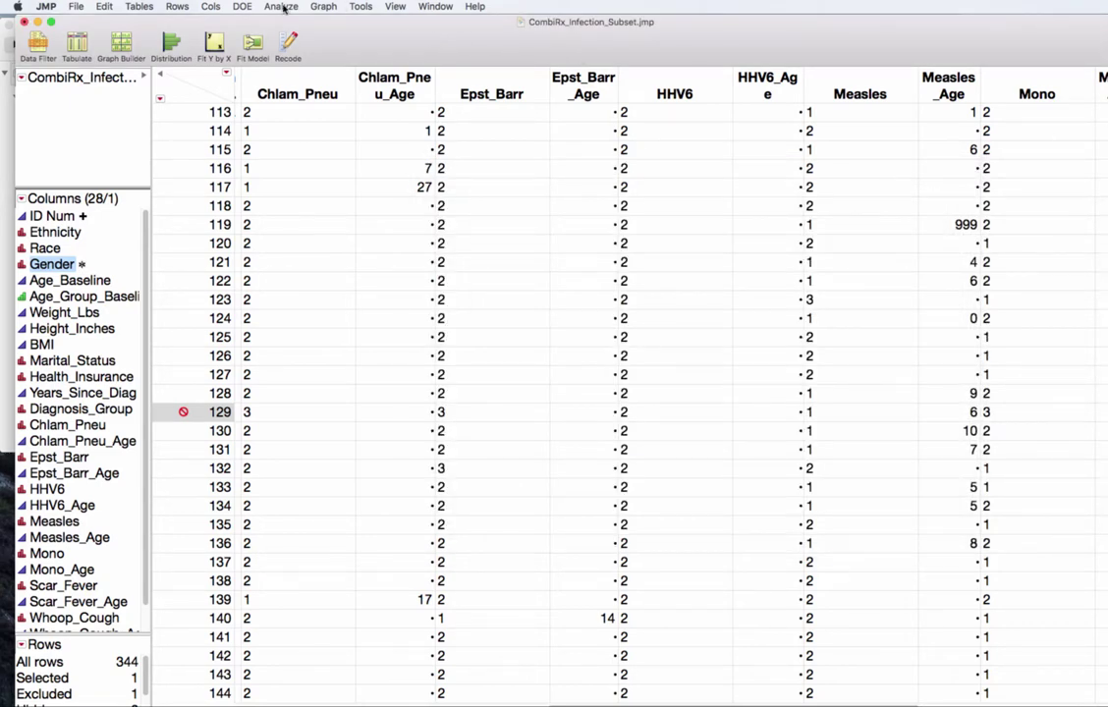
# Run Fit Y by X with Mono as the Y response and Gender as the X factor
pyautogui.click(282, 6)
pyautogui.click(283, 37)
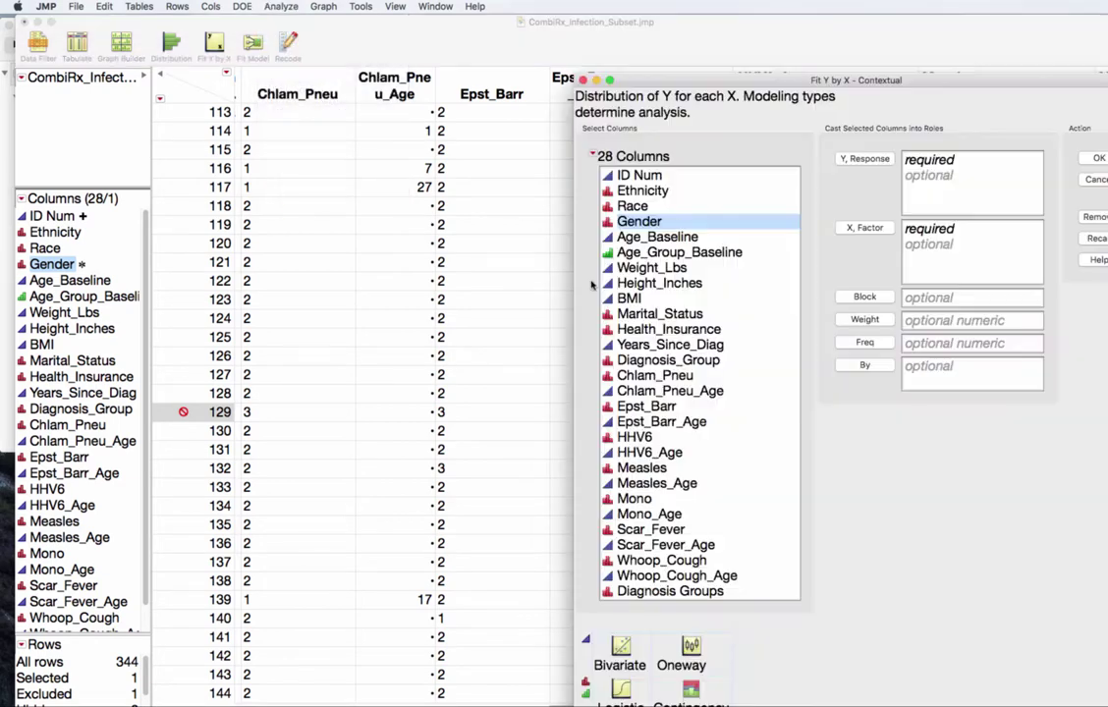
pyautogui.click(858, 228)
pyautogui.click(634, 499)
pyautogui.click(864, 159)
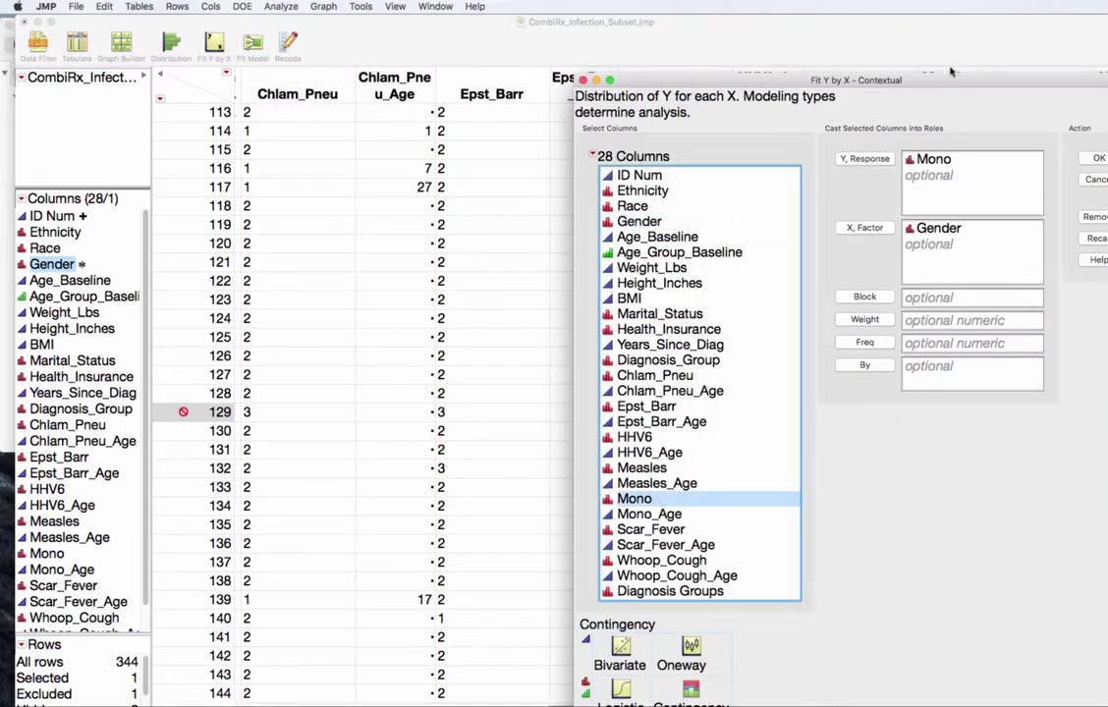
pyautogui.moveTo(843, 79); pyautogui.dragTo(531, 67)
pyautogui.click(788, 147)
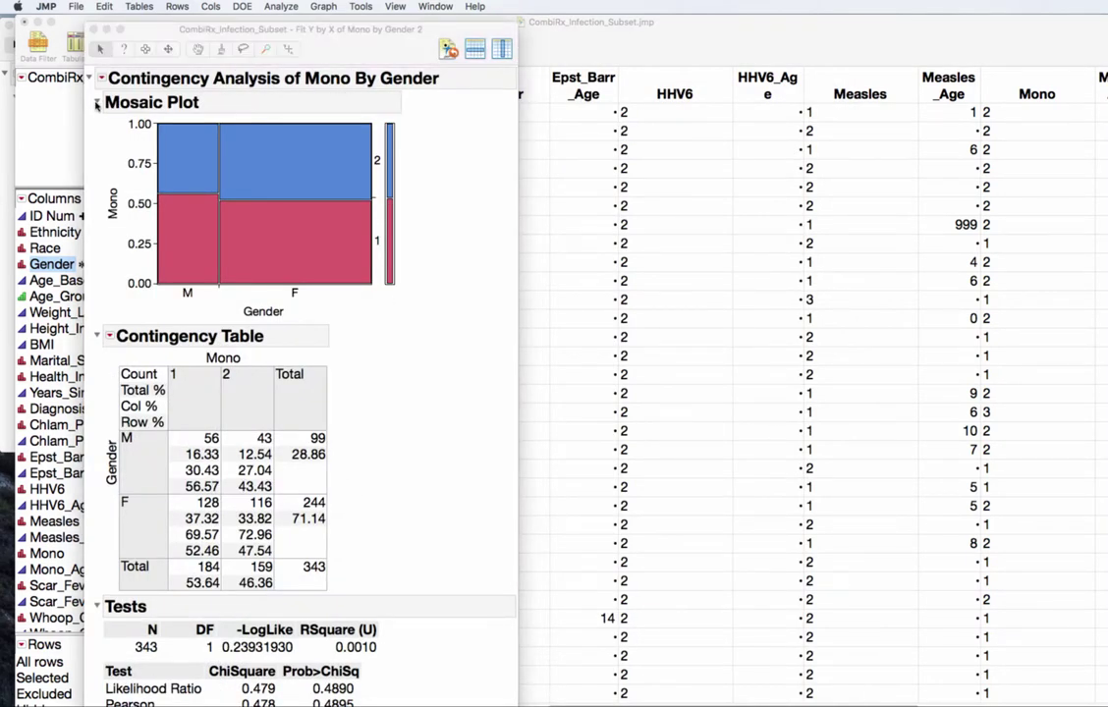
# Collapse the new Mosaic Plot, bring the original report forward, and mark the 0.4890 chi-square p-value
pyautogui.click(86, 90)
pyautogui.click(96, 101)
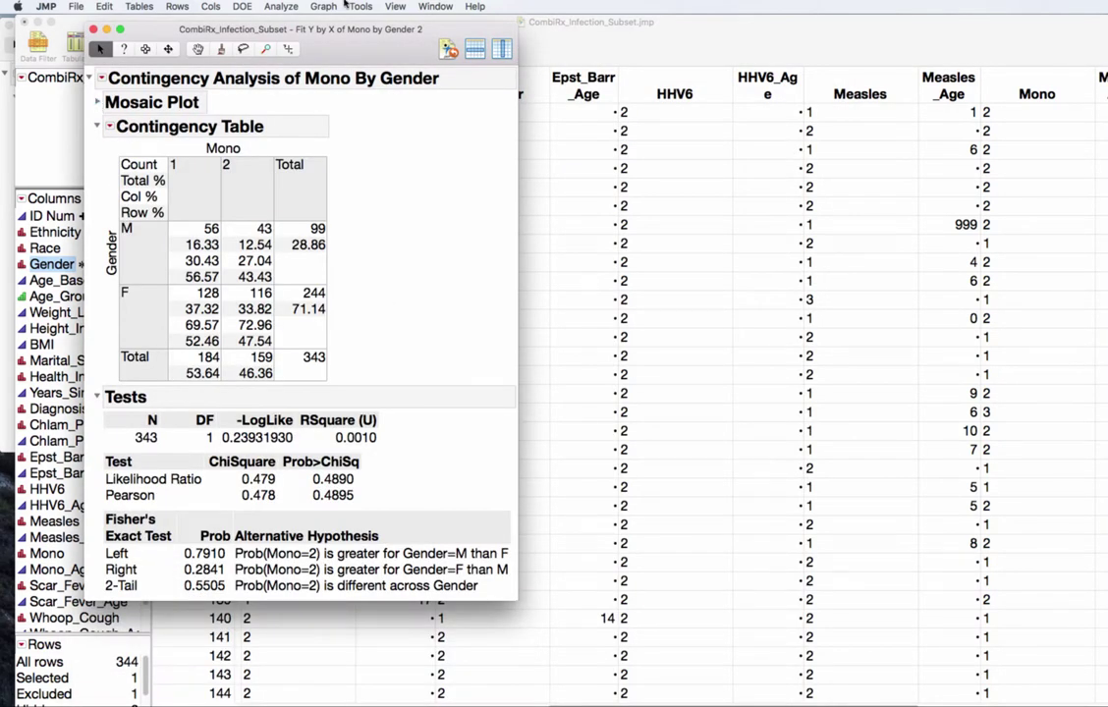
pyautogui.click(435, 6)
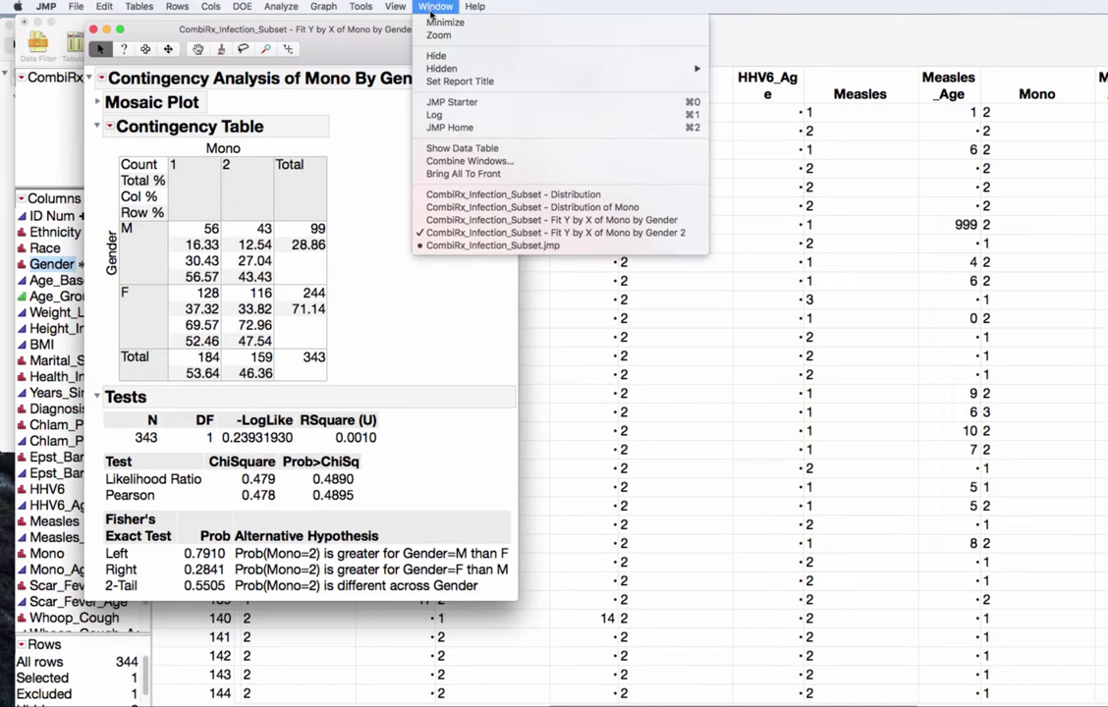
pyautogui.click(579, 225)
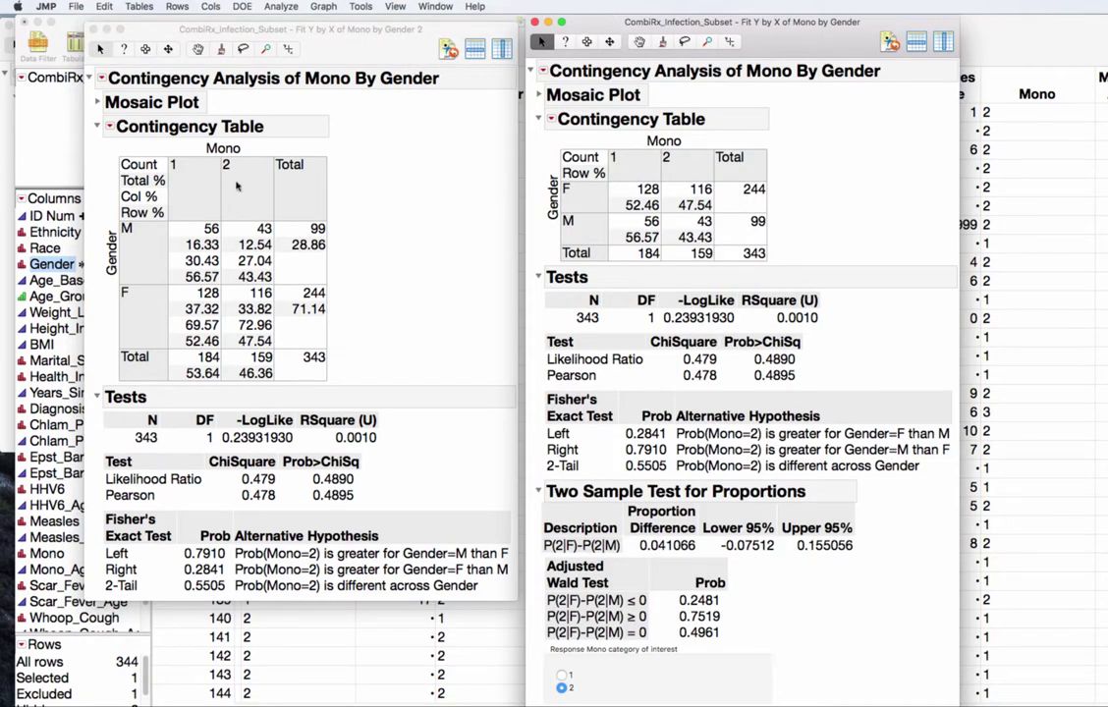
pyautogui.click(409, 481)
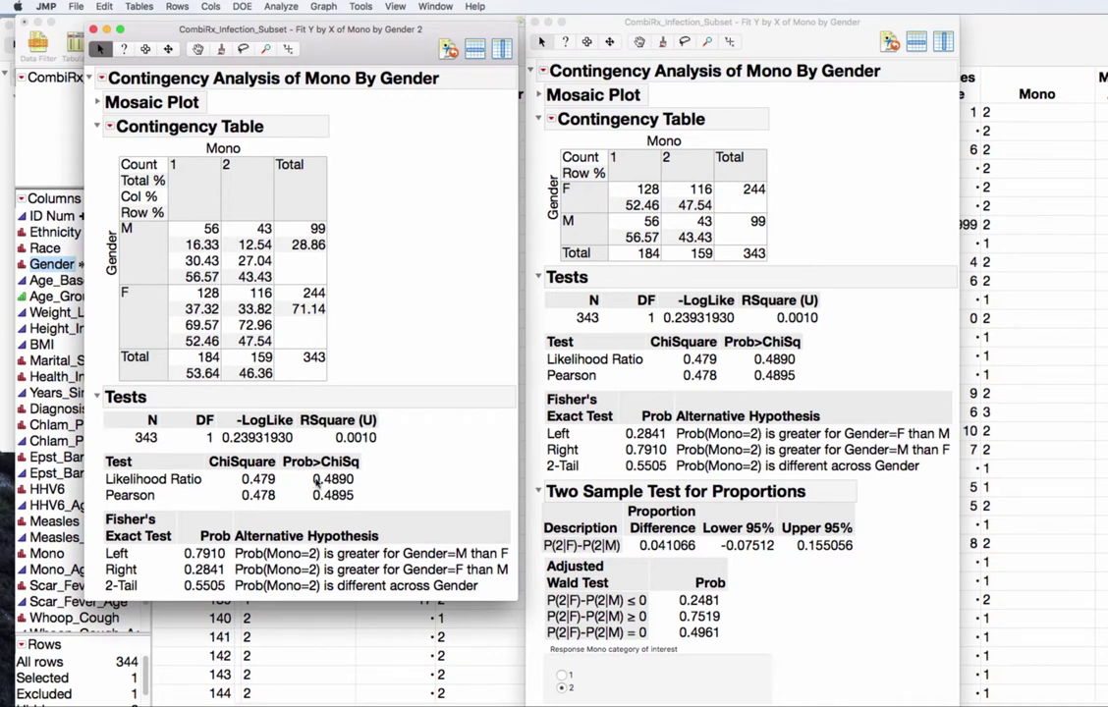
pyautogui.moveTo(388, 473)
pyautogui.mouseDown()
pyautogui.moveTo(262, 477)
pyautogui.moveTo(349, 479)
pyautogui.mouseUp()
# Add a Two Sample Test for Proportions, hide Total % and Col %, and highlight the difference's confidence limits
pyautogui.click(101, 78)
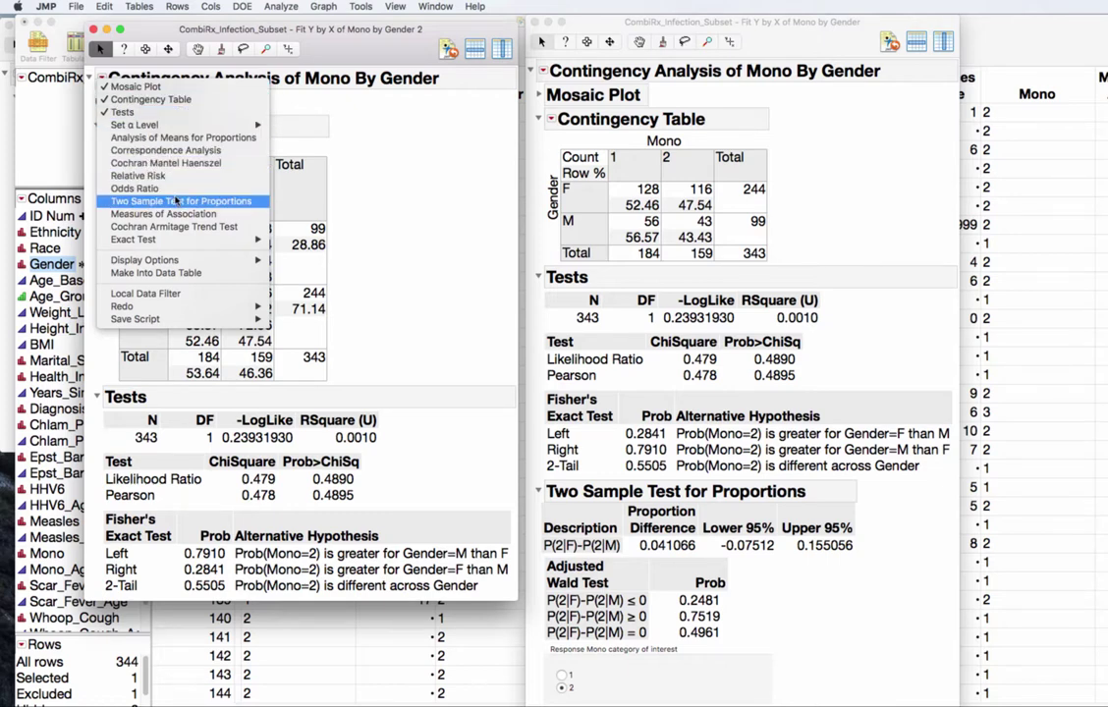
pyautogui.click(203, 202)
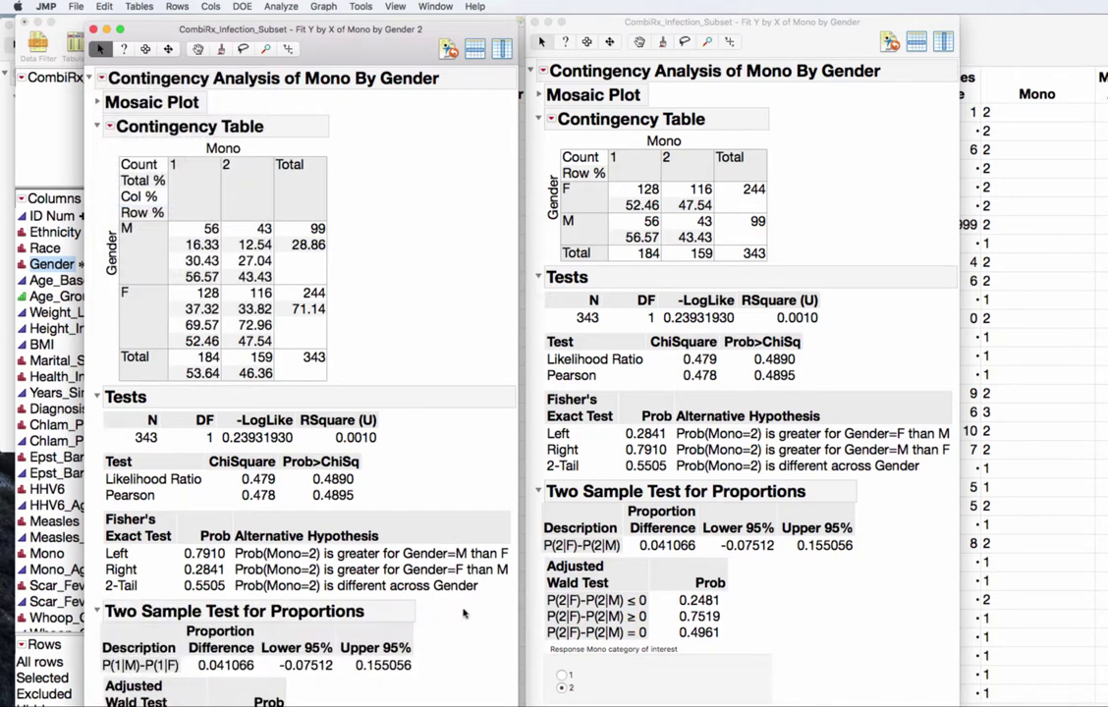
pyautogui.click(108, 127)
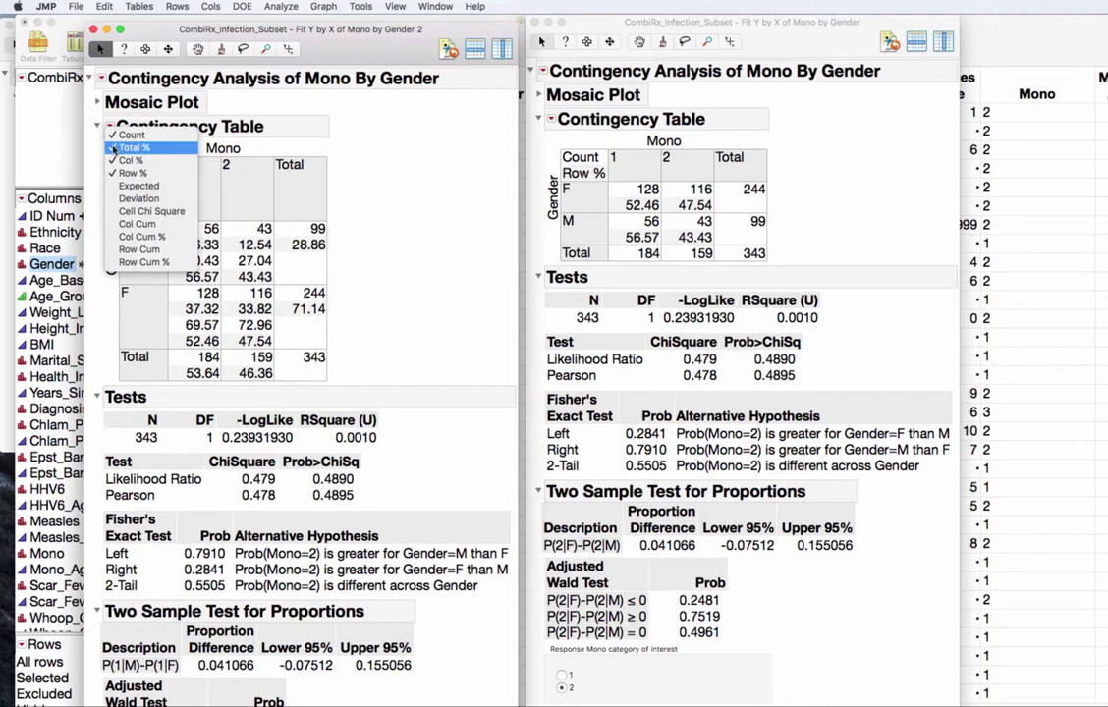
pyautogui.click(116, 147)
pyautogui.click(108, 128)
pyautogui.click(130, 161)
pyautogui.moveTo(453, 530)
pyautogui.mouseDown()
pyautogui.moveTo(228, 506)
pyautogui.moveTo(174, 533)
pyautogui.moveTo(188, 574)
pyautogui.moveTo(360, 586)
pyautogui.moveTo(436, 558)
pyautogui.moveTo(421, 530)
pyautogui.mouseUp()
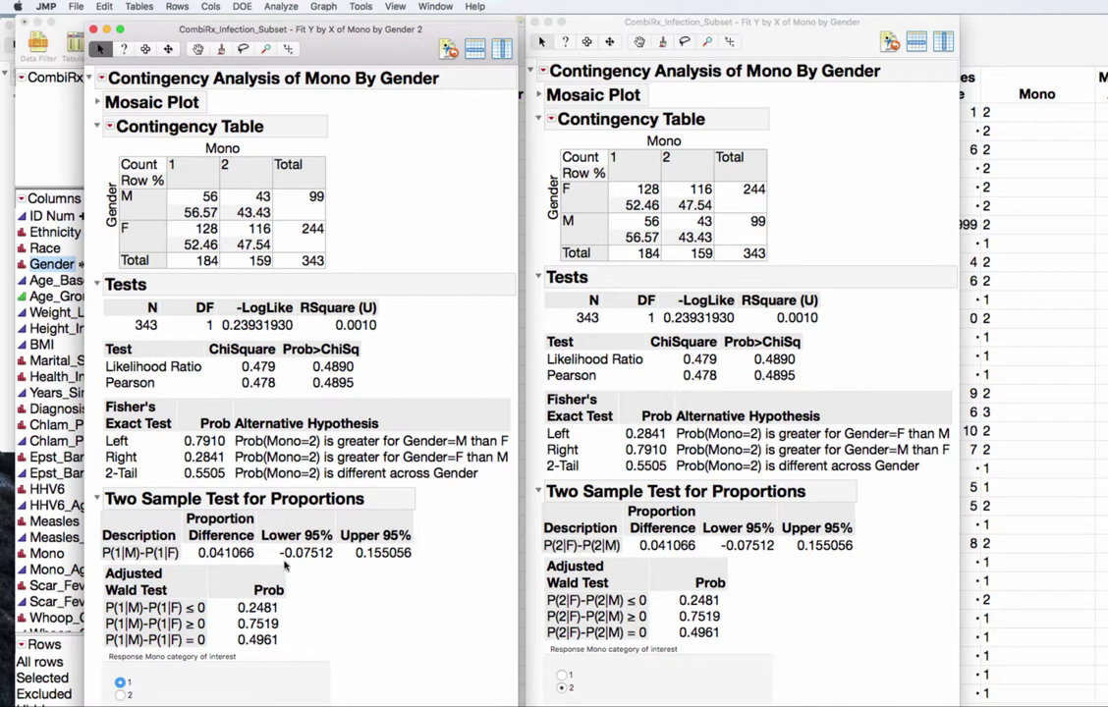
pyautogui.moveTo(281, 556)
pyautogui.mouseDown()
pyautogui.moveTo(356, 549)
pyautogui.moveTo(259, 560)
pyautogui.moveTo(327, 584)
pyautogui.mouseUp()
pyautogui.moveTo(433, 557)
pyautogui.mouseDown()
pyautogui.moveTo(342, 557)
pyautogui.moveTo(448, 564)
pyautogui.moveTo(394, 544)
pyautogui.mouseUp()
pyautogui.moveTo(433, 534)
pyautogui.mouseDown()
pyautogui.moveTo(112, 535)
pyautogui.moveTo(203, 586)
pyautogui.moveTo(466, 580)
pyautogui.mouseUp()
pyautogui.moveTo(177, 558); pyautogui.dragTo(265, 552)
pyautogui.moveTo(173, 557)
pyautogui.mouseDown()
pyautogui.moveTo(246, 543)
pyautogui.moveTo(257, 555)
pyautogui.mouseUp()
pyautogui.moveTo(339, 532)
pyautogui.mouseDown()
pyautogui.moveTo(304, 520)
pyautogui.moveTo(261, 537)
pyautogui.moveTo(287, 562)
pyautogui.moveTo(347, 575)
pyautogui.moveTo(482, 562)
pyautogui.moveTo(344, 537)
pyautogui.moveTo(363, 563)
pyautogui.mouseUp()
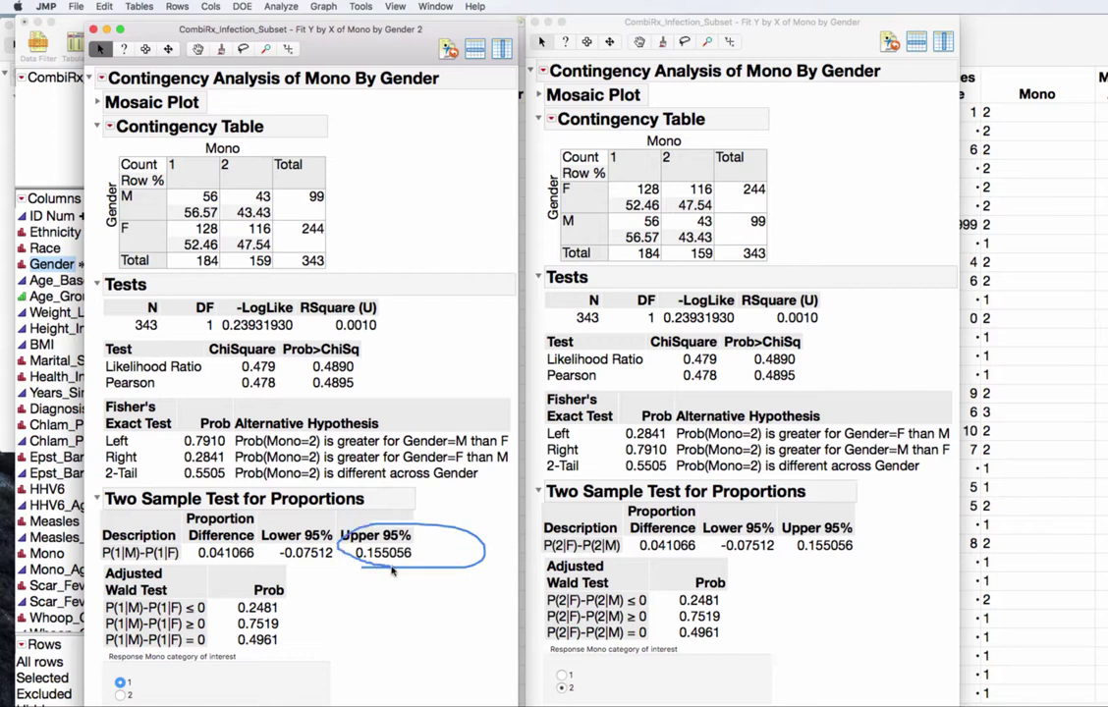